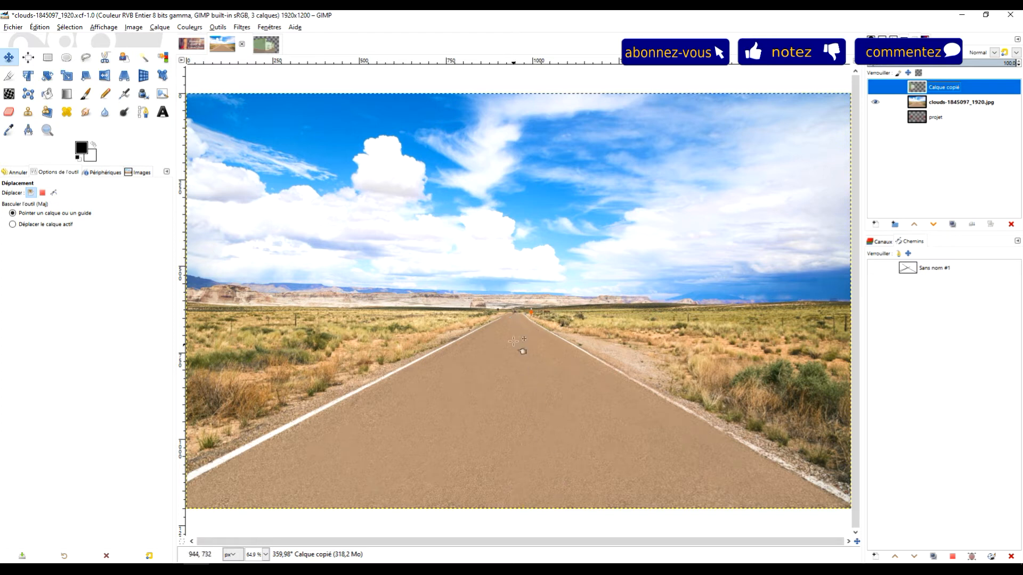
# - Compare the road scene with and without the motel layer, inspect the motel cut-out image, and view the perspective path over the scene
pyautogui.click(876, 87)
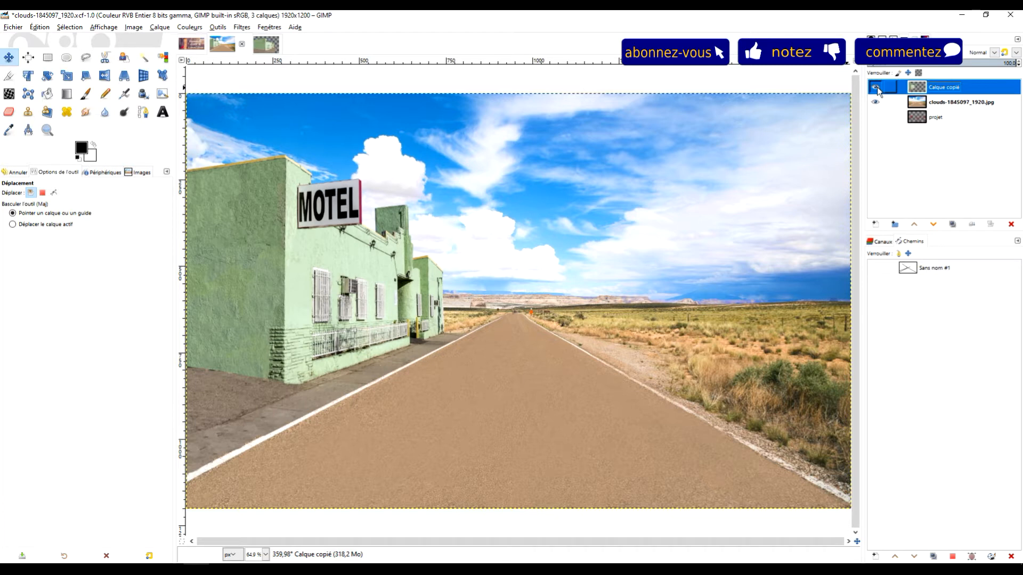
pyautogui.click(876, 88)
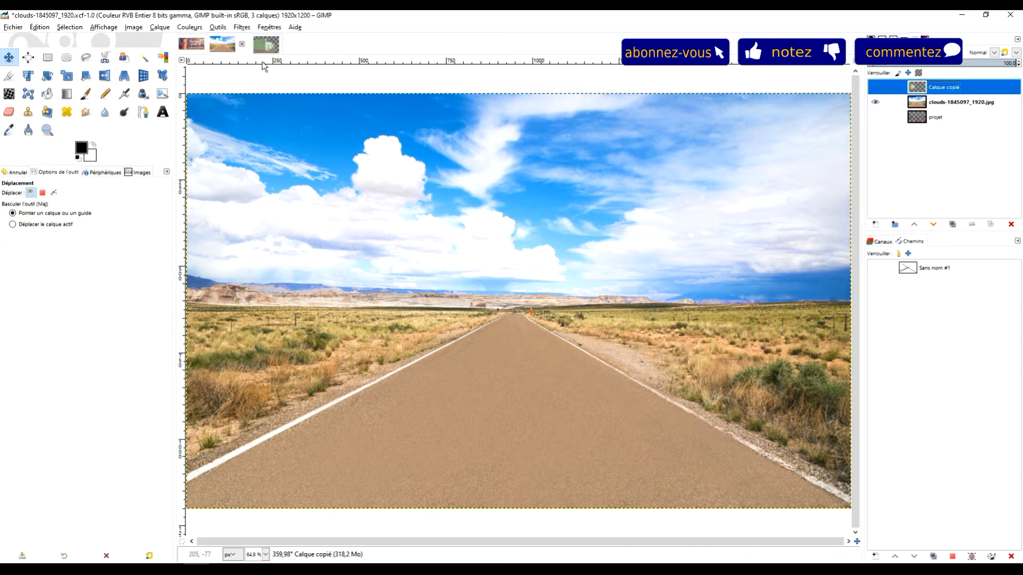
pyautogui.click(266, 44)
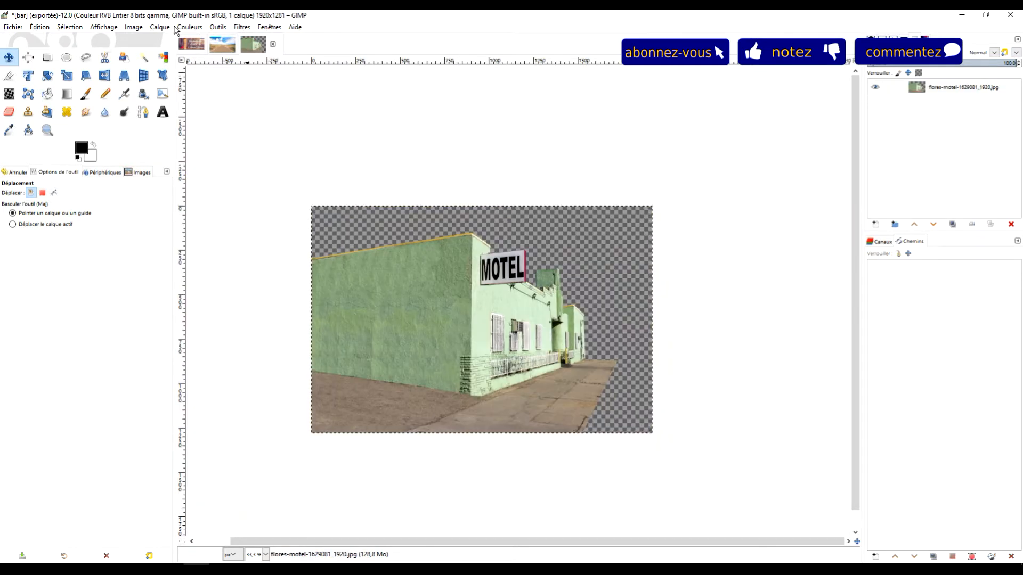
pyautogui.click(220, 47)
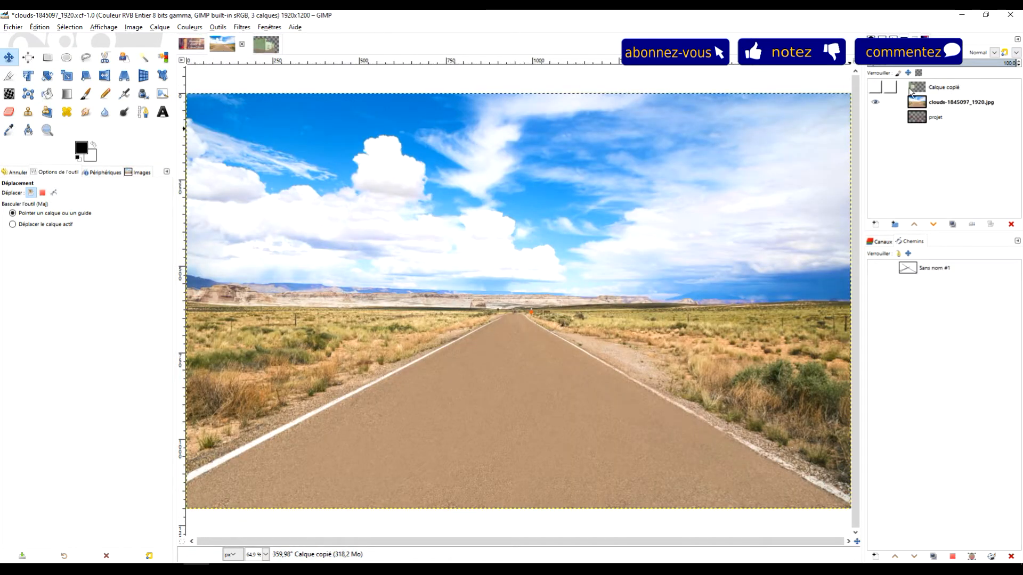
pyautogui.click(876, 89)
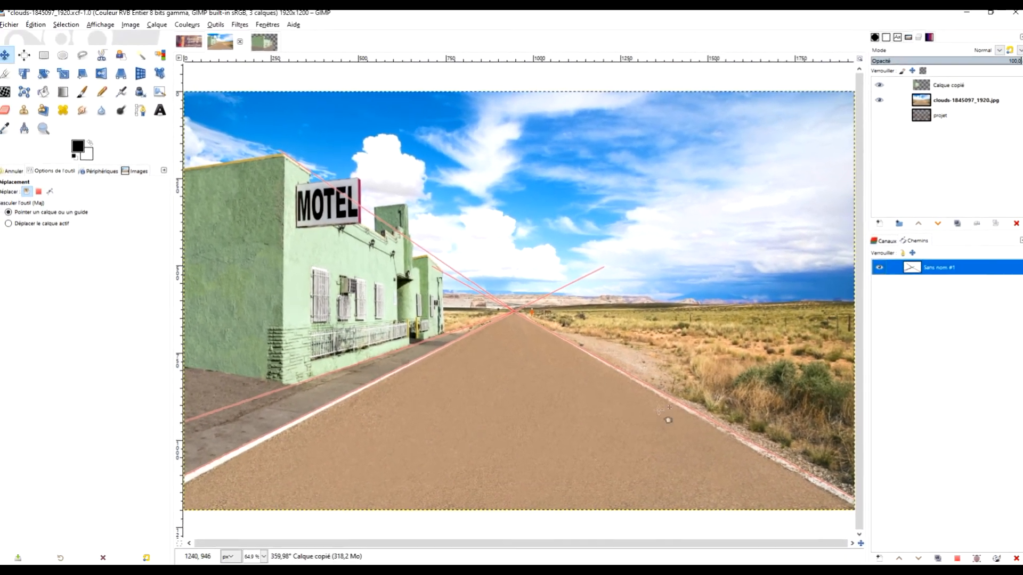
pyautogui.click(942, 265)
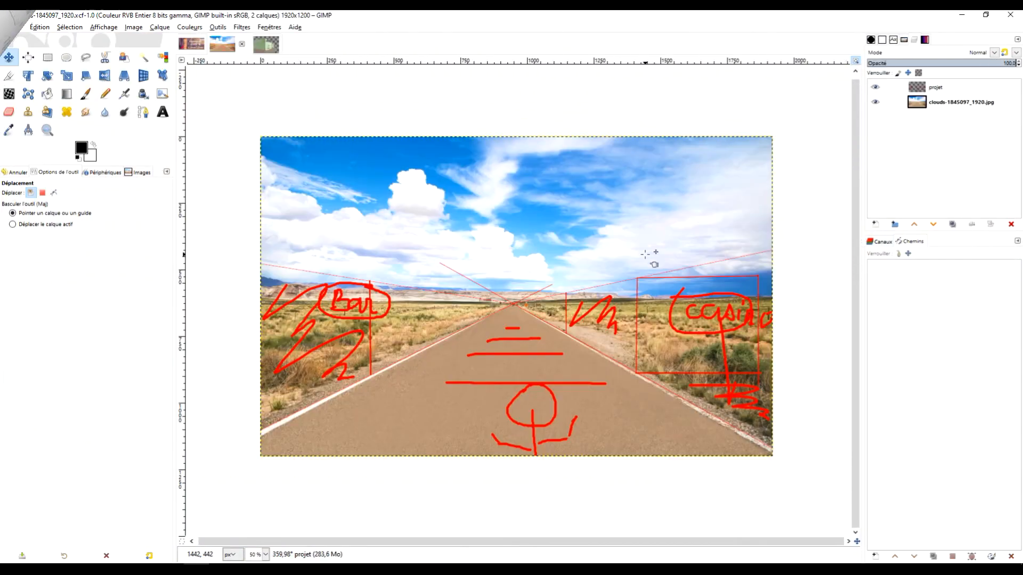
# - Compare the road photo with and without the red sketch on the projet layer
pyautogui.click(874, 87)
pyautogui.click(873, 88)
pyautogui.click(875, 90)
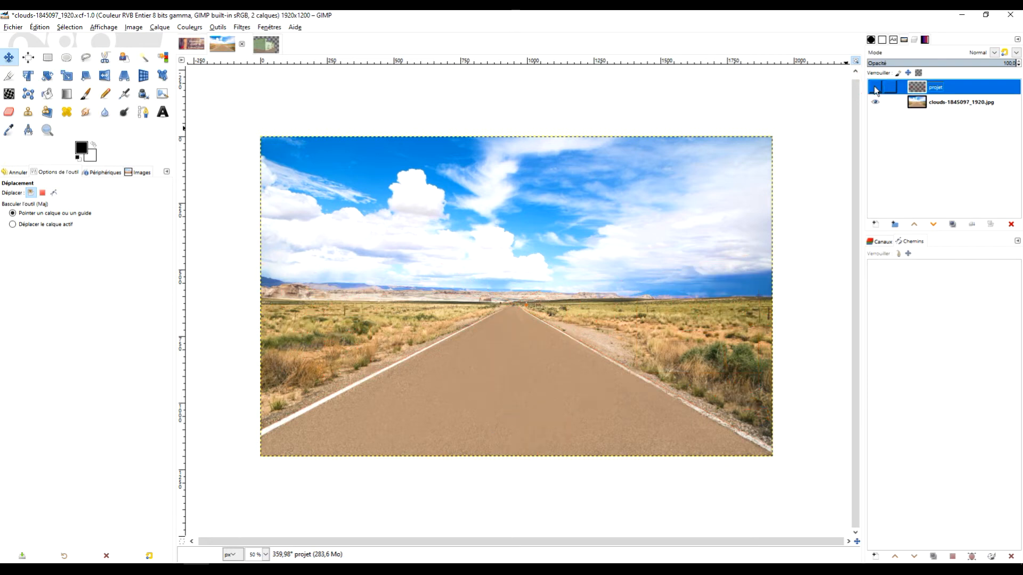
pyautogui.click(876, 88)
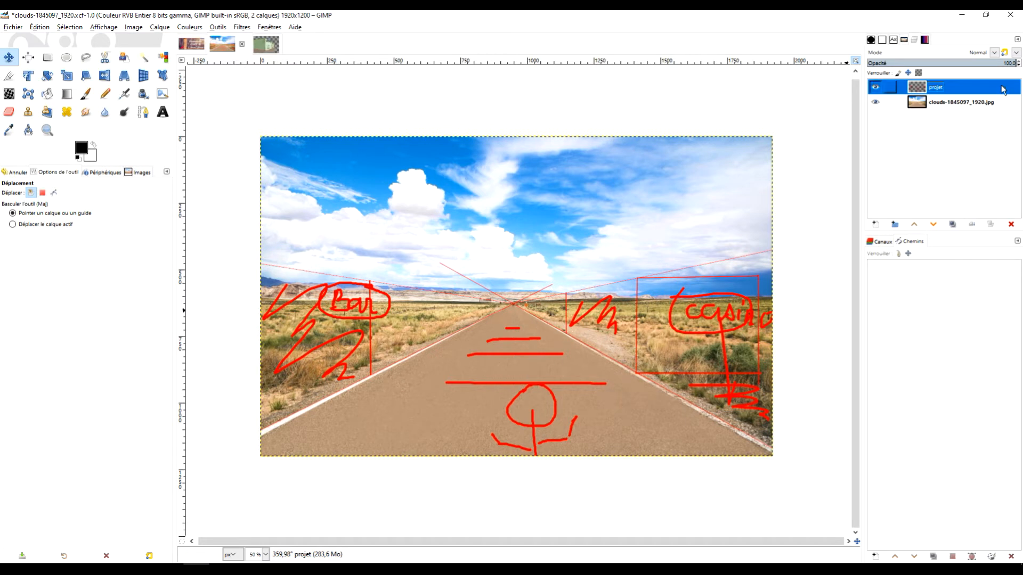
# - Hide the projet layer, move it below the road photo, and make the clouds-1845097_1920.jpg layer active
pyautogui.click(876, 88)
pyautogui.moveTo(916, 88); pyautogui.dragTo(1020, 123)
pyautogui.click(962, 87)
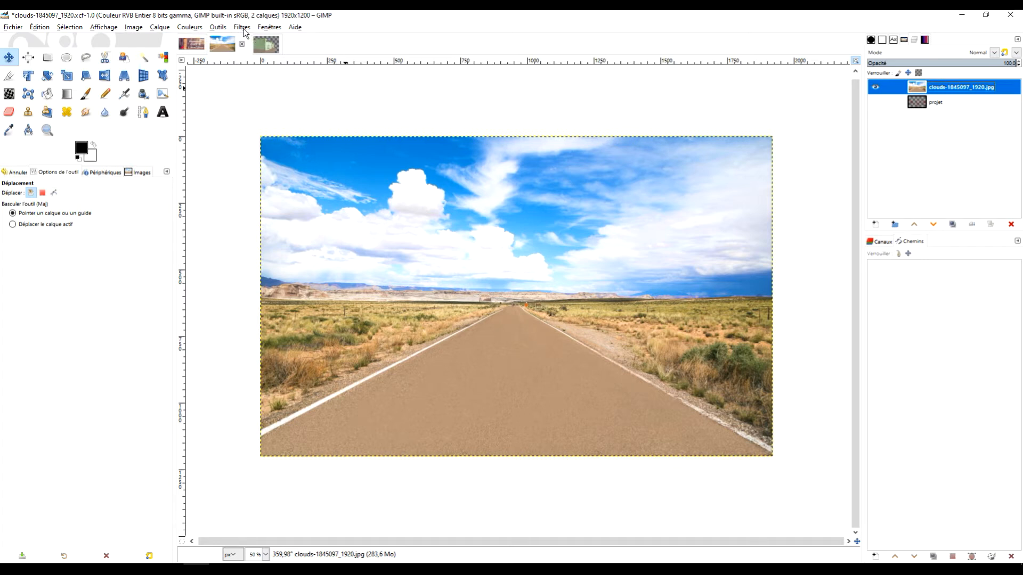
# - Start a path with its first node on the left white road line, where the line meets the photo's left edge
pyautogui.click(143, 112)
pyautogui.scroll(3, 267, 440)
pyautogui.moveTo(357, 399); pyautogui.dragTo(385, 441)
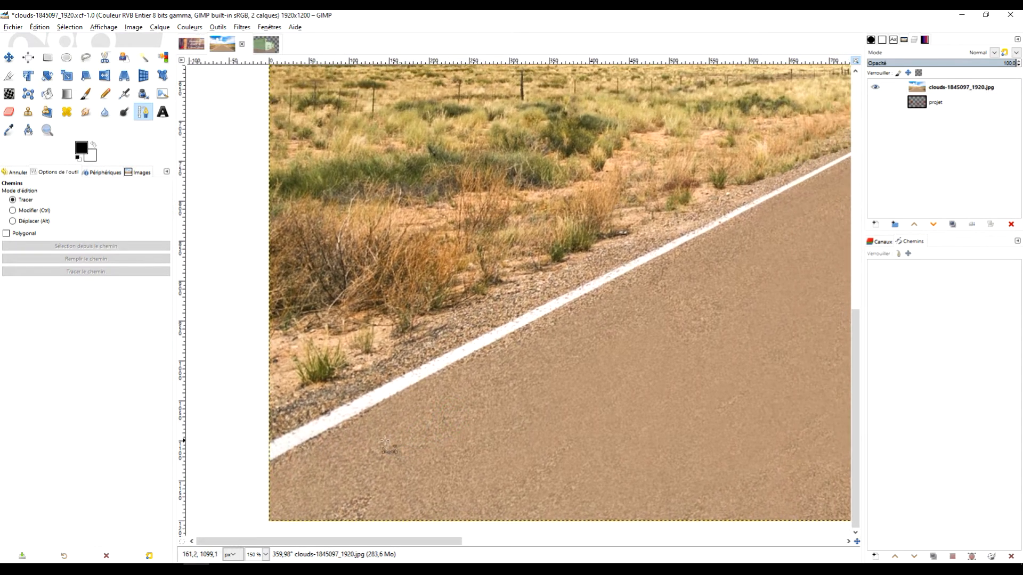
pyautogui.scroll(3, 273, 447)
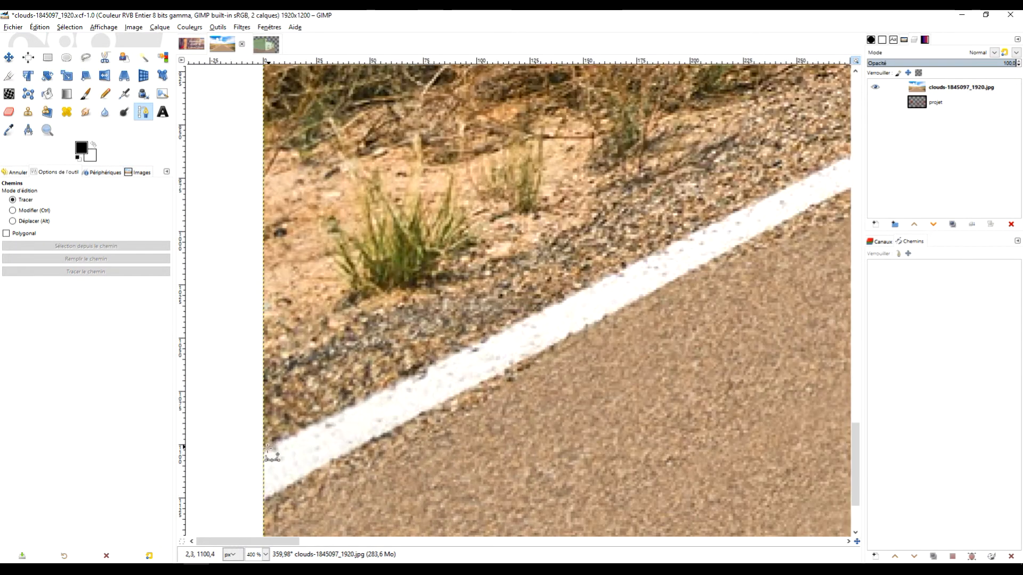
pyautogui.click(267, 448)
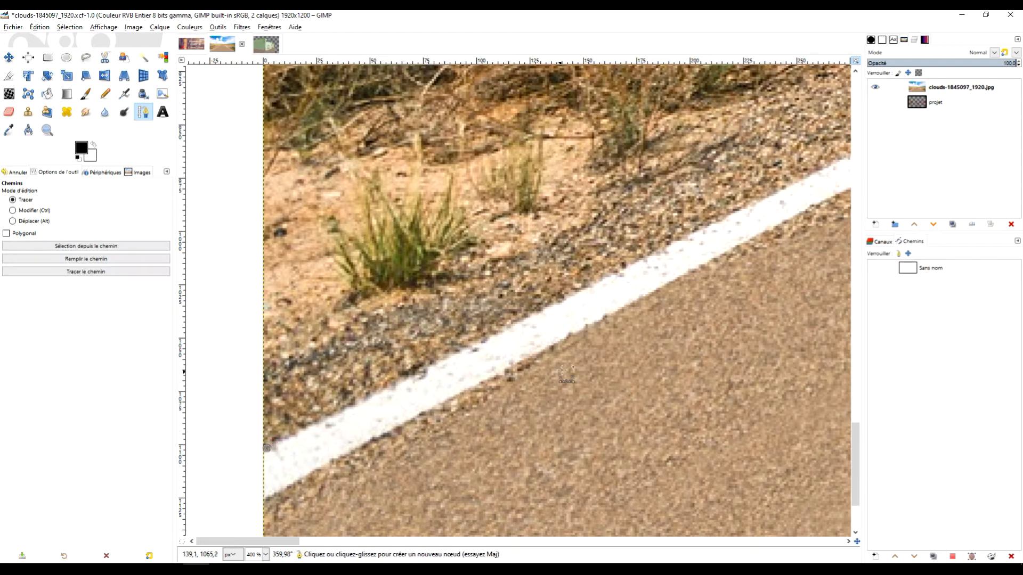
# - Extend the path past the vanishing point into the sky, and adjust its end node to follow the left white line
pyautogui.scroll(-2, 665, 376)
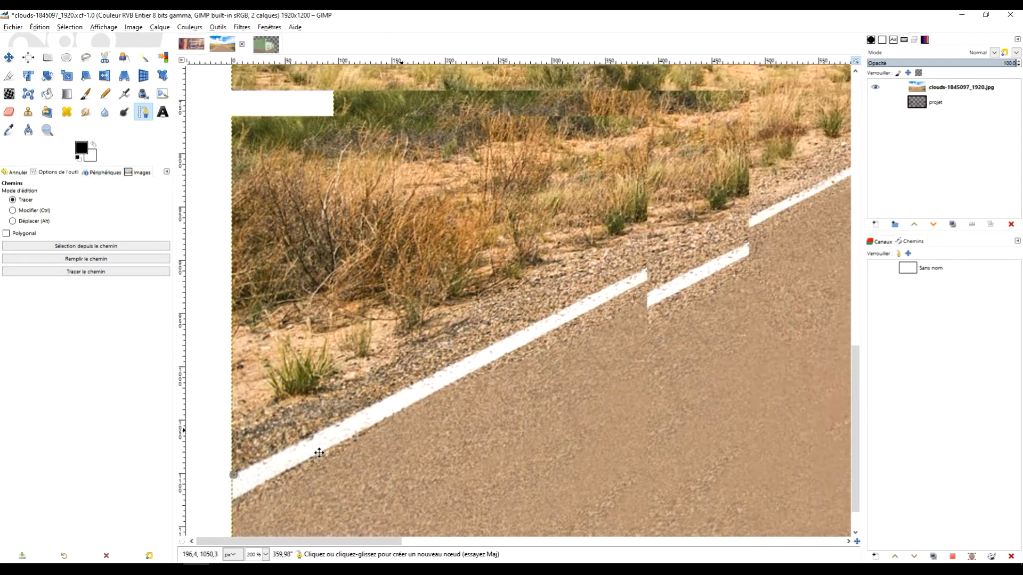
pyautogui.scroll(-2, 642, 317)
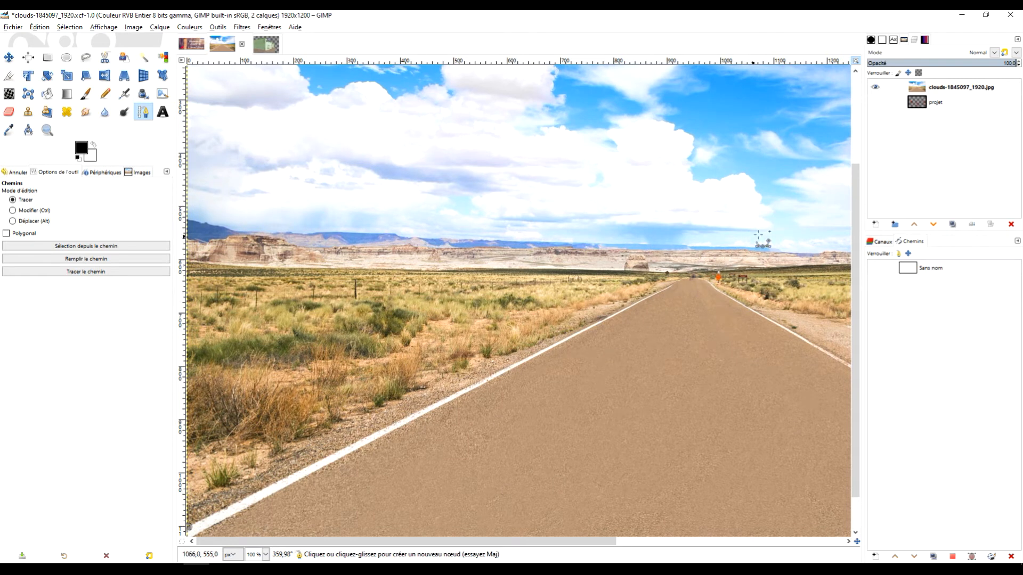
pyautogui.click(813, 190)
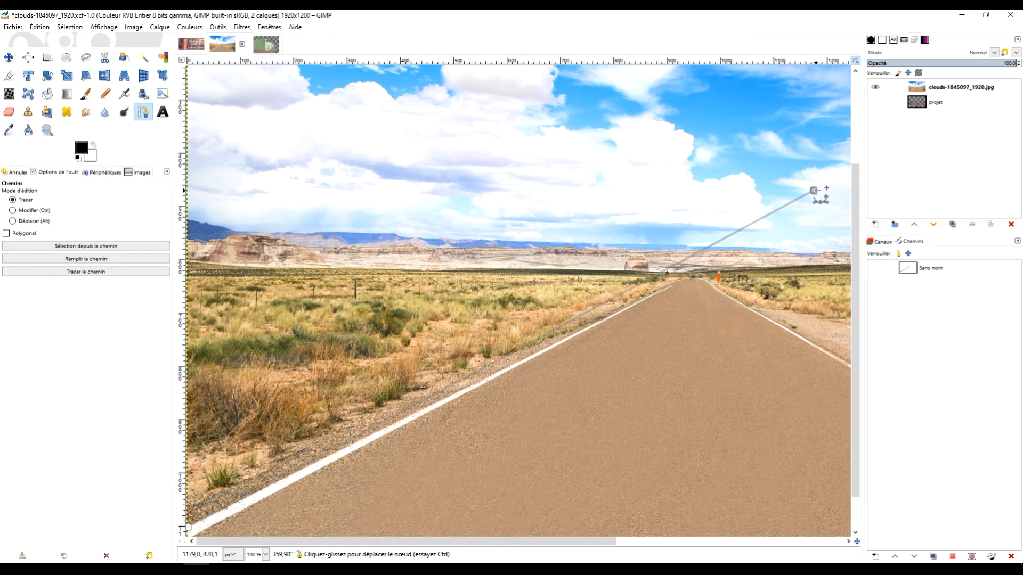
pyautogui.moveTo(813, 190); pyautogui.dragTo(827, 209)
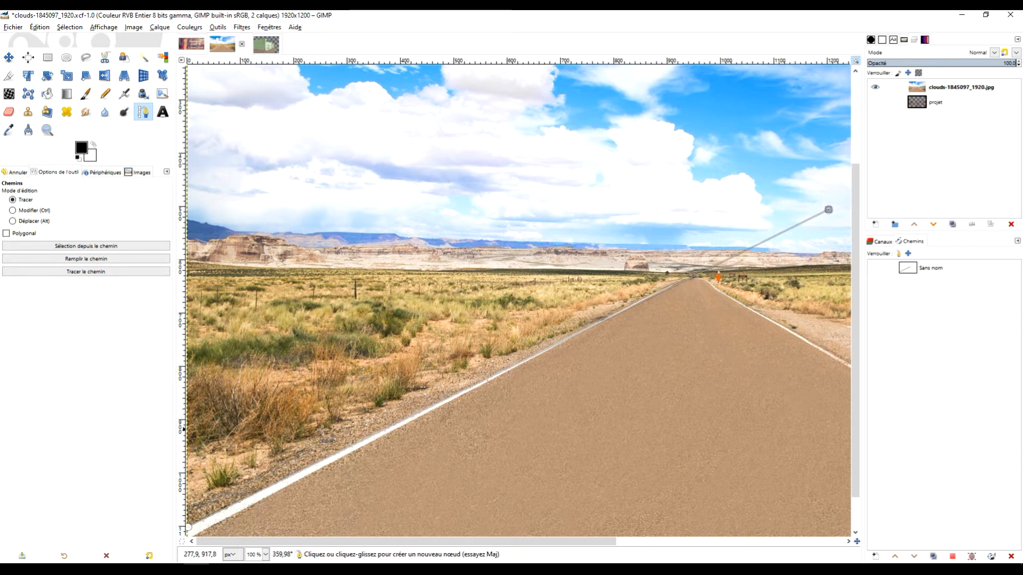
# - Examine how closely the path follows the outer edge of the left white road line
pyautogui.scroll(2, 288, 492)
pyautogui.scroll(3, 288, 492)
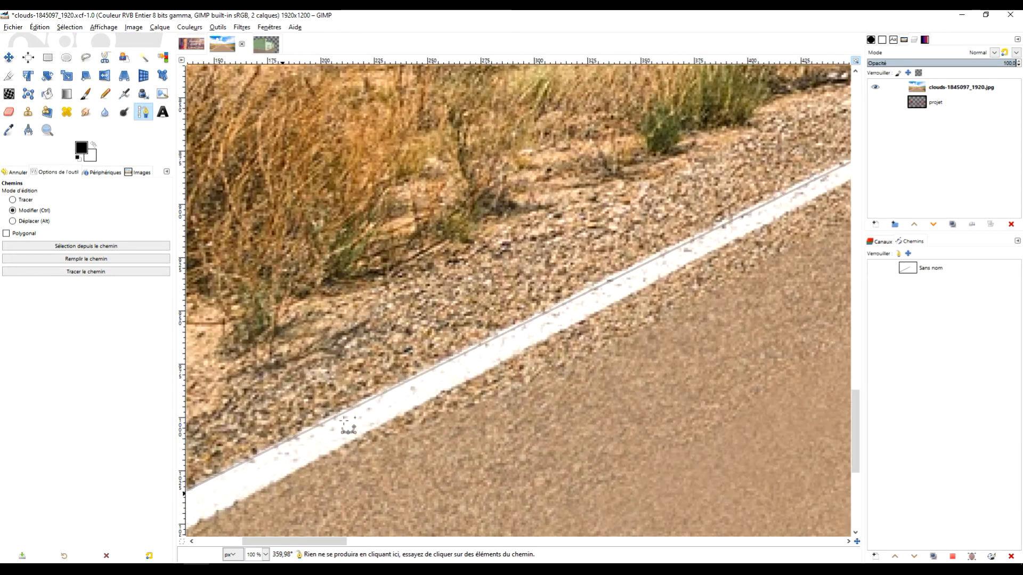
pyautogui.scroll(-4, 529, 407)
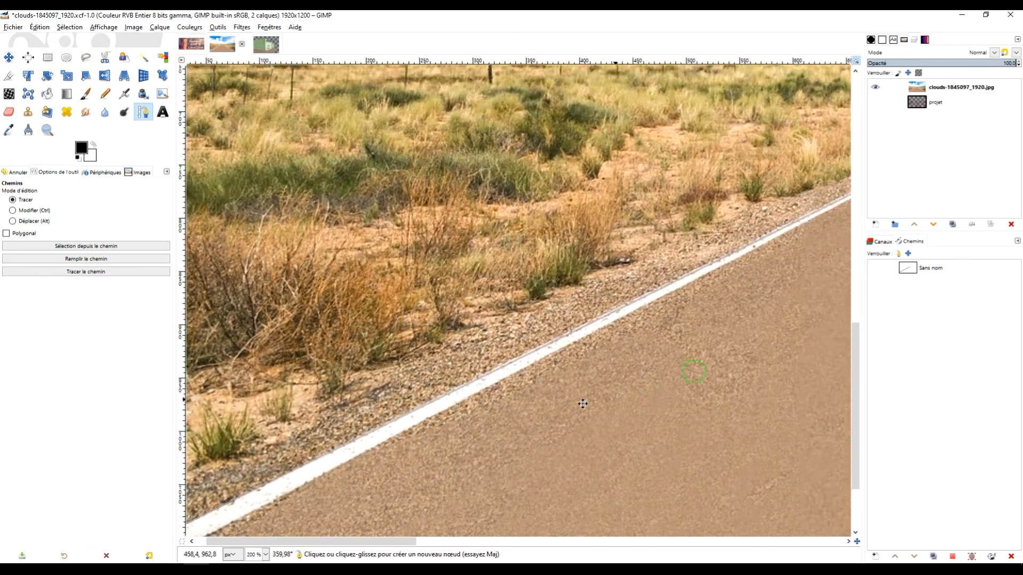
pyautogui.moveTo(746, 308); pyautogui.dragTo(494, 467)
pyautogui.moveTo(707, 246); pyautogui.dragTo(708, 243)
pyautogui.moveTo(435, 434); pyautogui.dragTo(669, 141)
pyautogui.moveTo(369, 370); pyautogui.dragTo(727, 290)
pyautogui.moveTo(458, 405); pyautogui.dragTo(592, 363)
pyautogui.moveTo(426, 458); pyautogui.dragTo(532, 396)
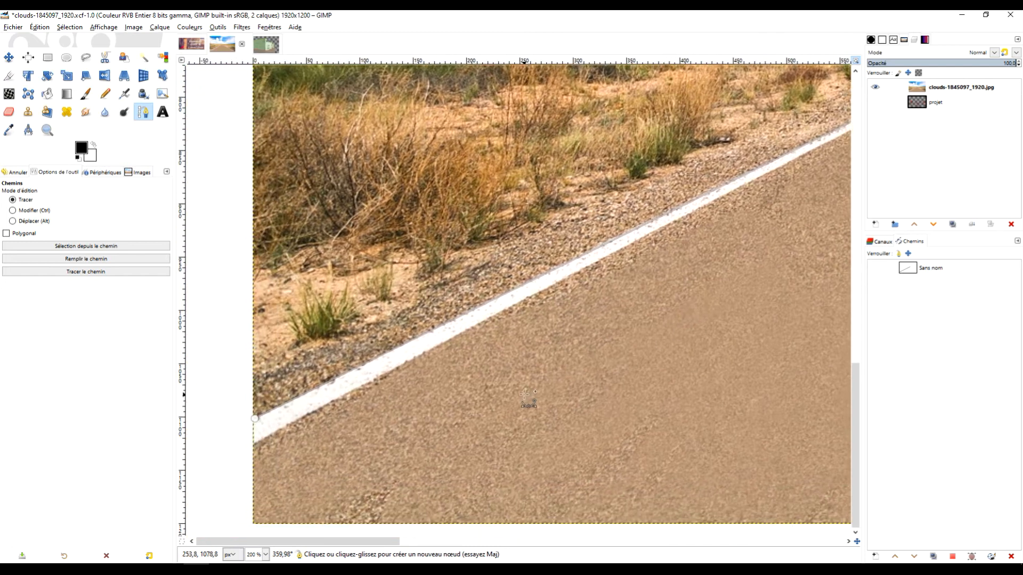
pyautogui.scroll(1, 591, 268)
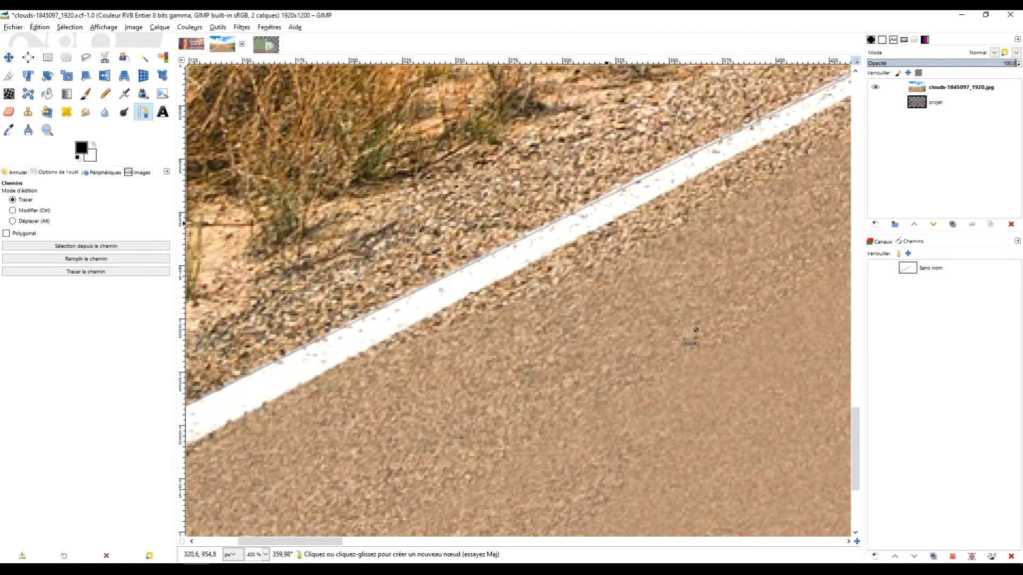
pyautogui.scroll(-2, 692, 335)
# - Start a new component of the same path on the right white road line, where it meets the photo's right edge
pyautogui.moveTo(726, 369); pyautogui.dragTo(456, 352)
pyautogui.moveTo(733, 347); pyautogui.dragTo(402, 401)
pyautogui.moveTo(605, 382); pyautogui.dragTo(426, 341)
pyautogui.moveTo(579, 399); pyautogui.dragTo(369, 375)
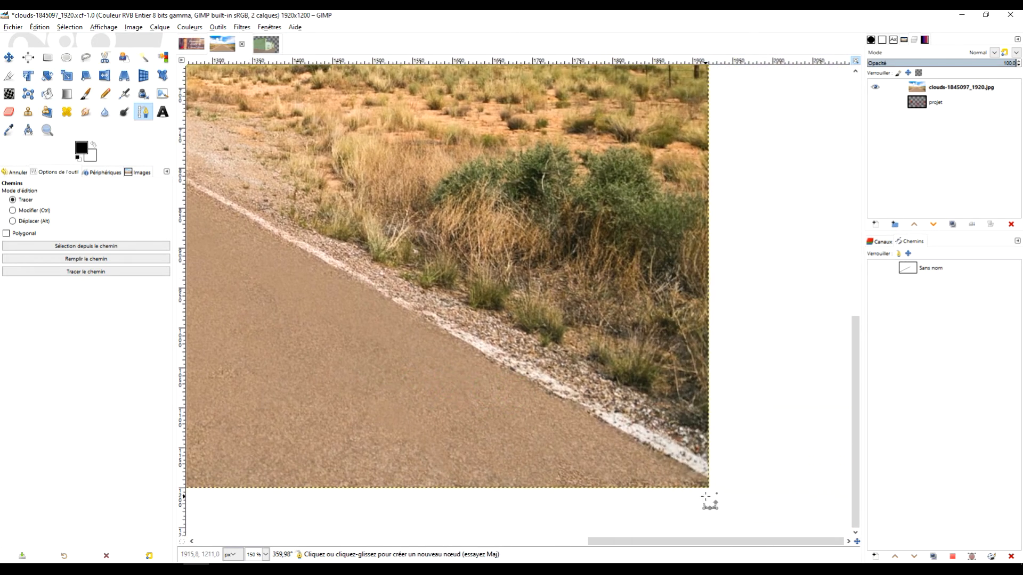
pyautogui.moveTo(343, 435); pyautogui.dragTo(693, 439)
pyautogui.moveTo(336, 443); pyautogui.dragTo(617, 411)
pyautogui.moveTo(313, 413); pyautogui.dragTo(642, 416)
pyautogui.moveTo(402, 421); pyautogui.dragTo(293, 411)
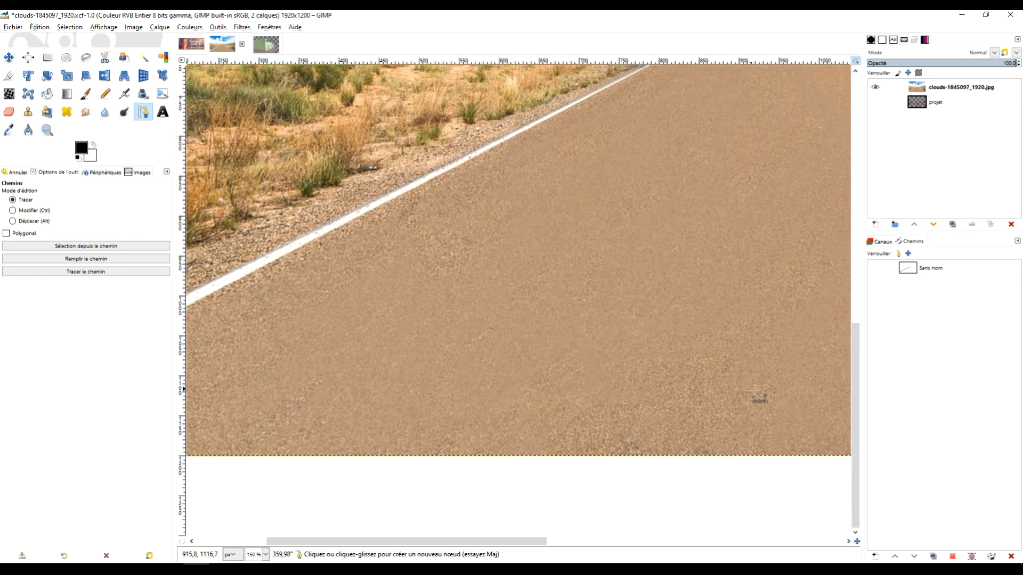
pyautogui.moveTo(744, 398); pyautogui.dragTo(418, 407)
pyautogui.moveTo(673, 405); pyautogui.dragTo(407, 421)
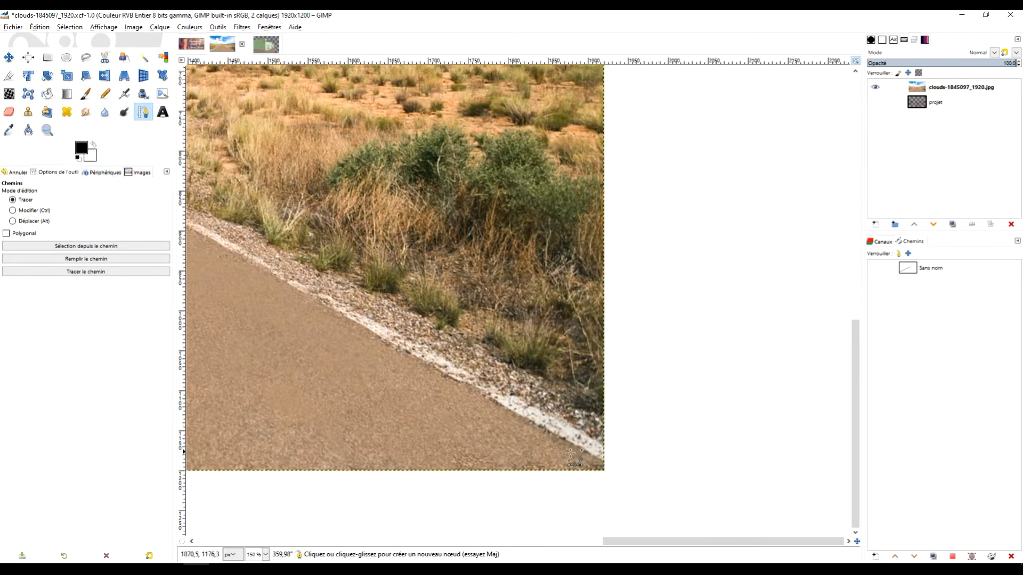
pyautogui.scroll(1, 571, 454)
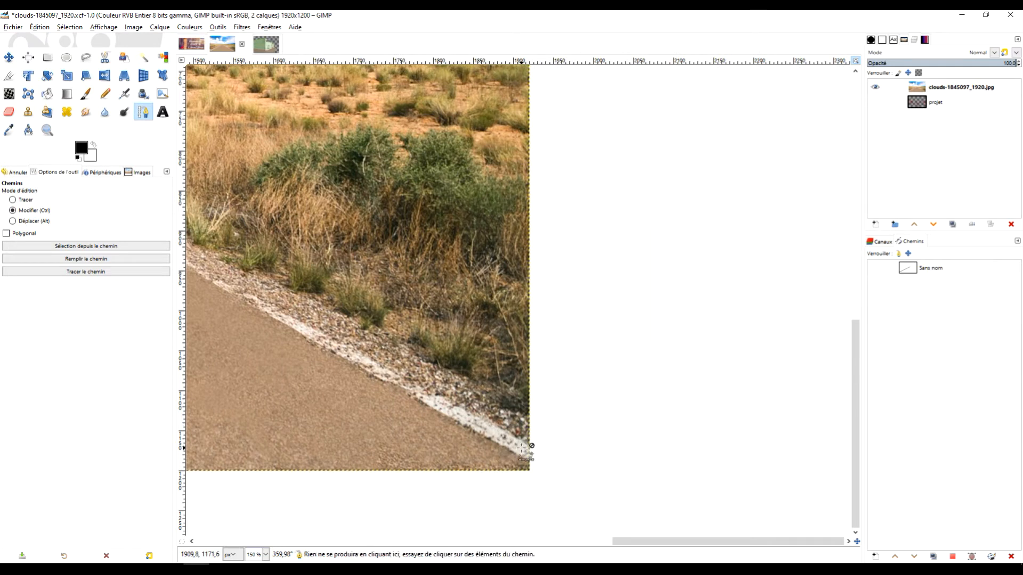
pyautogui.scroll(1, 536, 452)
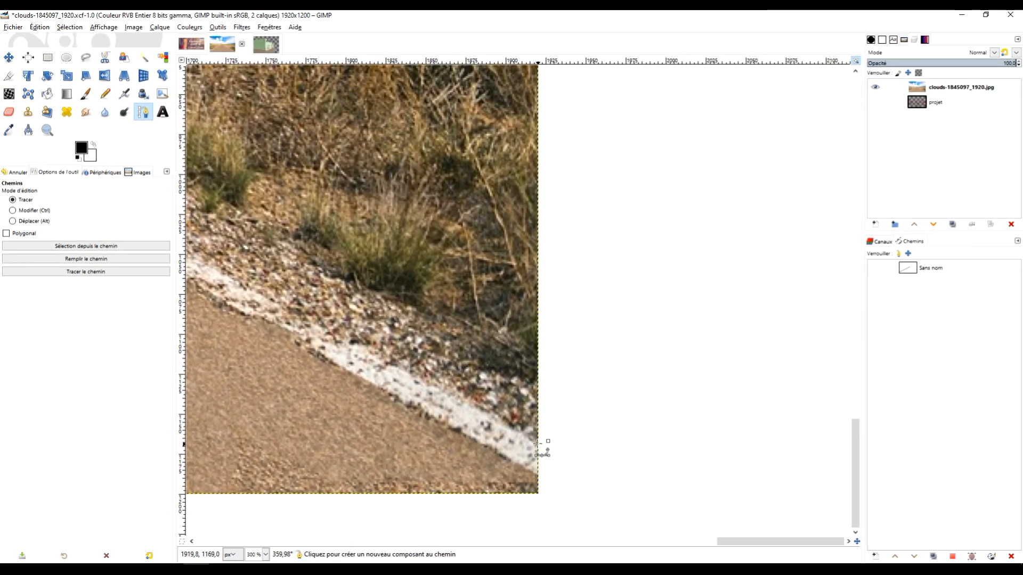
pyautogui.press('shift')
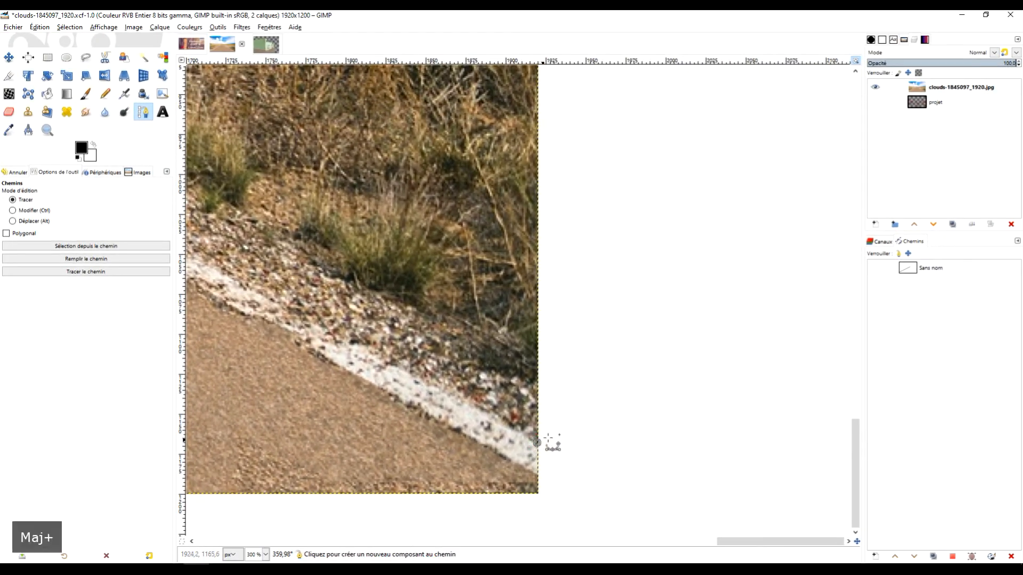
# - Extend the second path component beyond the vanishing point to an end node in the sky on the far side of the road
pyautogui.moveTo(328, 334); pyautogui.dragTo(554, 395)
pyautogui.press('ctrl')
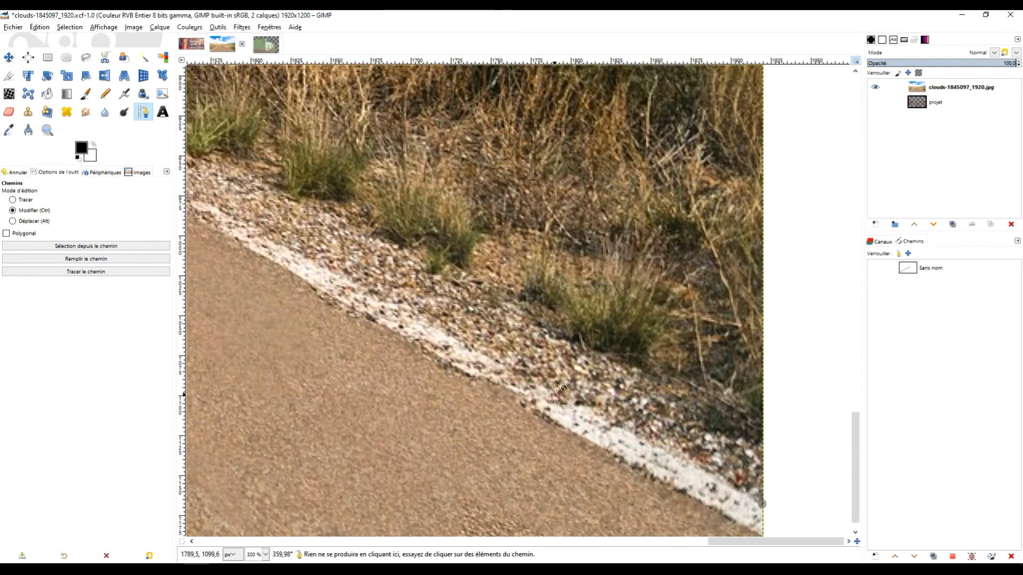
pyautogui.scroll(-3, 554, 394)
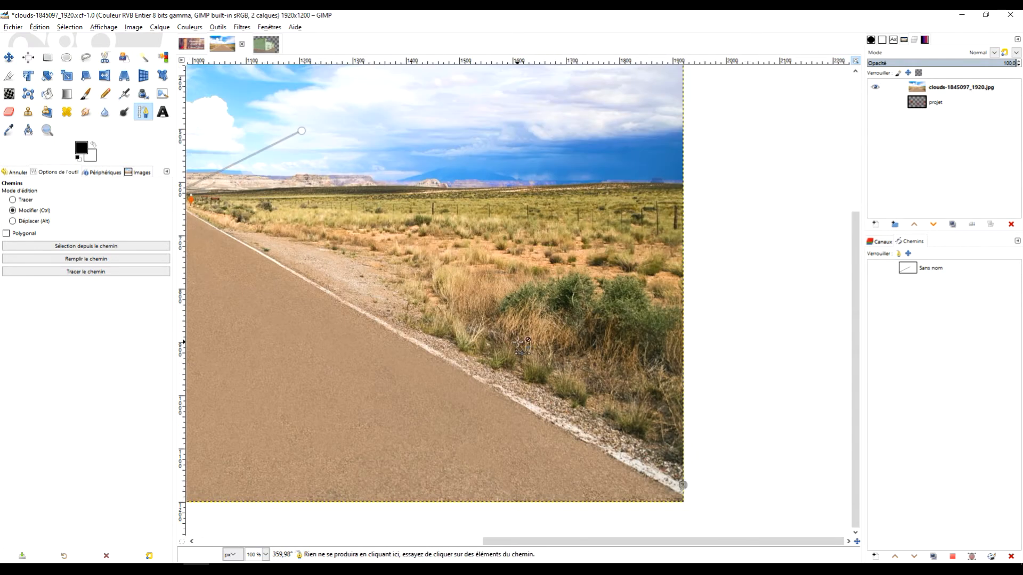
pyautogui.moveTo(521, 346); pyautogui.dragTo(632, 383)
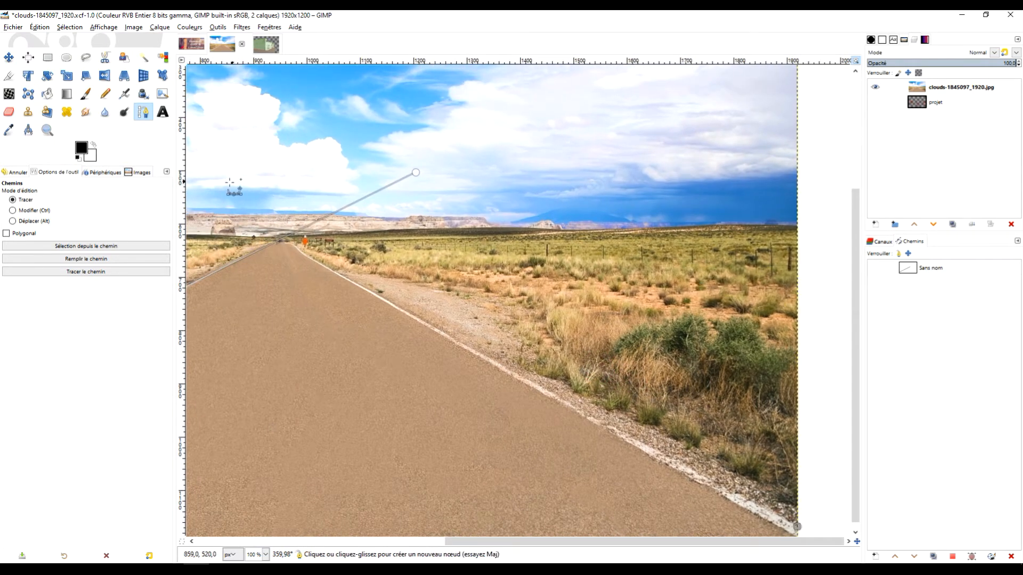
pyautogui.click(207, 166)
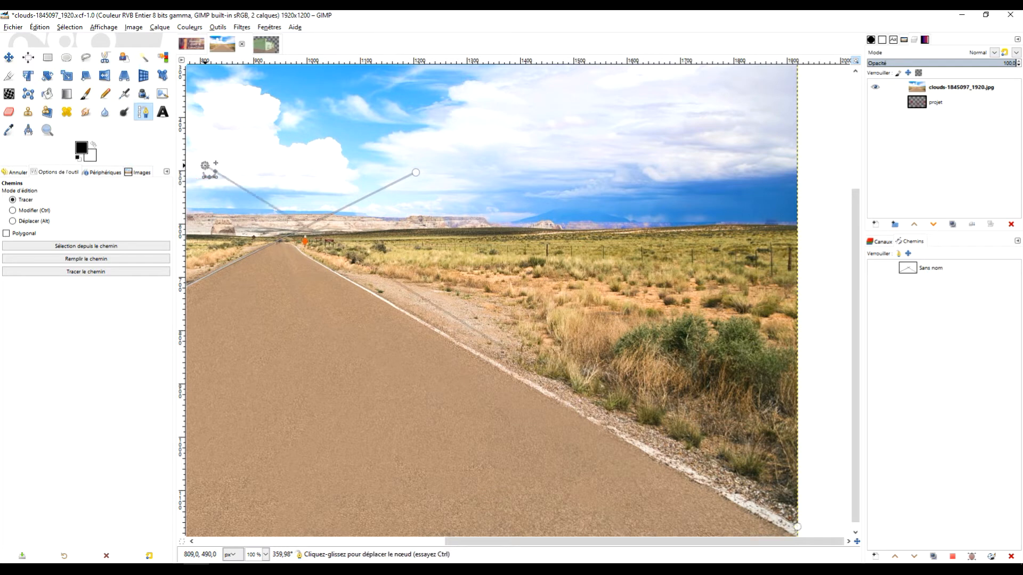
# - Move the second component's end node farther left in the sky to align the segment with the right white road line
pyautogui.scroll(-1, 205, 166)
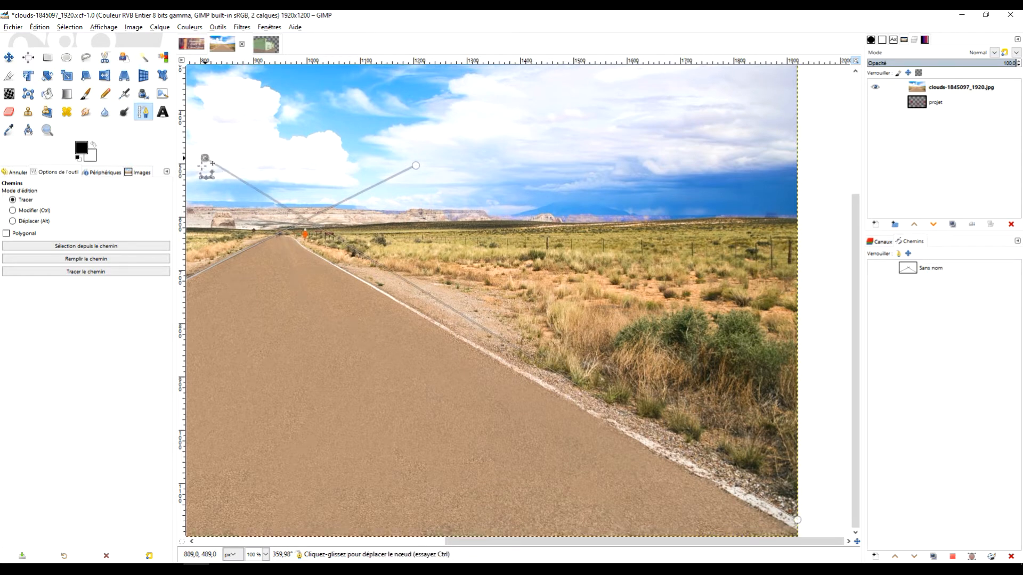
pyautogui.moveTo(201, 164); pyautogui.dragTo(186, 169)
pyautogui.moveTo(458, 221); pyautogui.dragTo(508, 219)
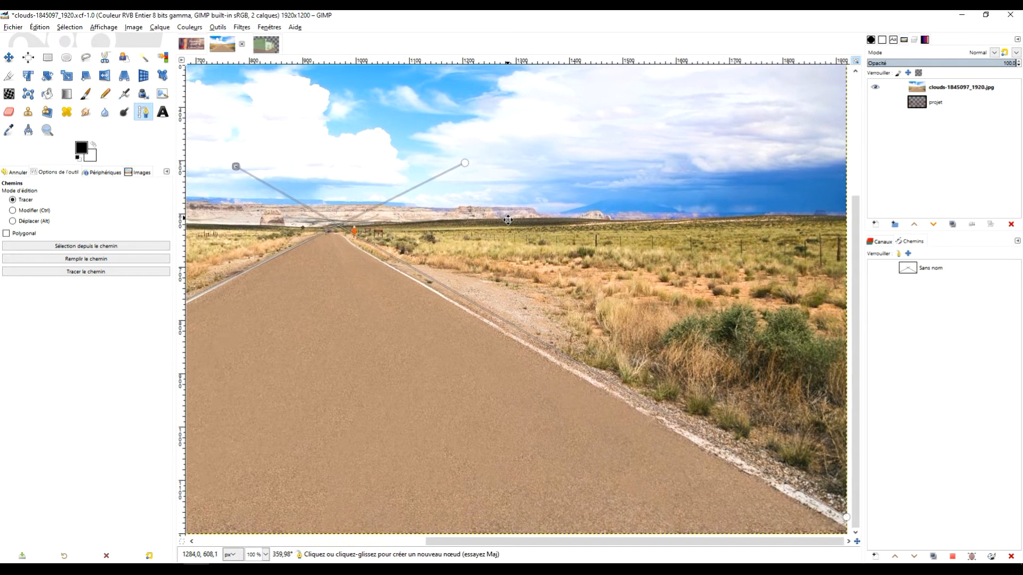
pyautogui.moveTo(231, 164); pyautogui.dragTo(202, 163)
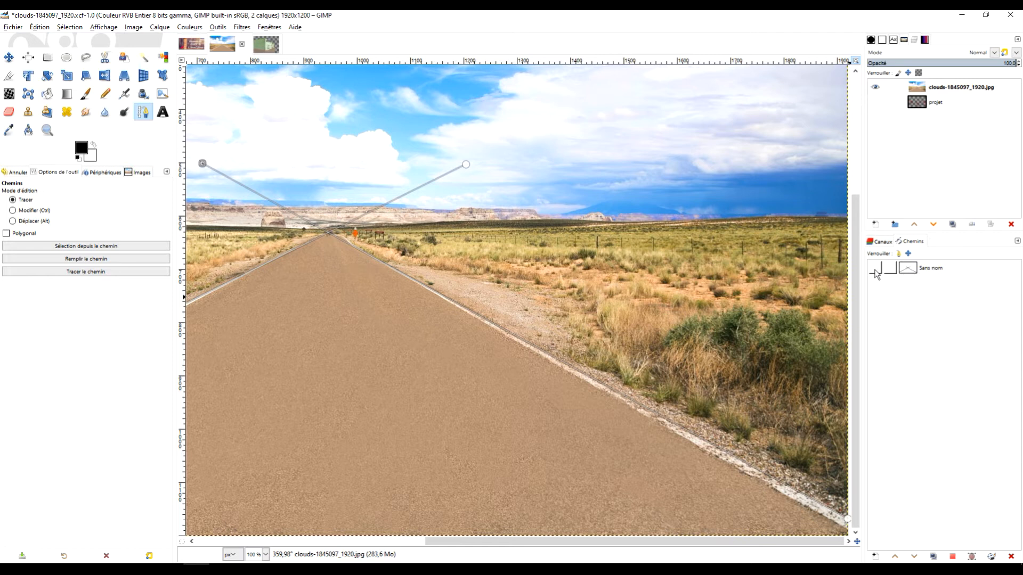
# - Place a horizontal guide through the vanishing point where the two path segments cross on the road
pyautogui.moveTo(349, 368); pyautogui.dragTo(478, 289)
pyautogui.keyDown('ctrl'); pyautogui.scroll(2, 561, 191); pyautogui.keyUp('ctrl')
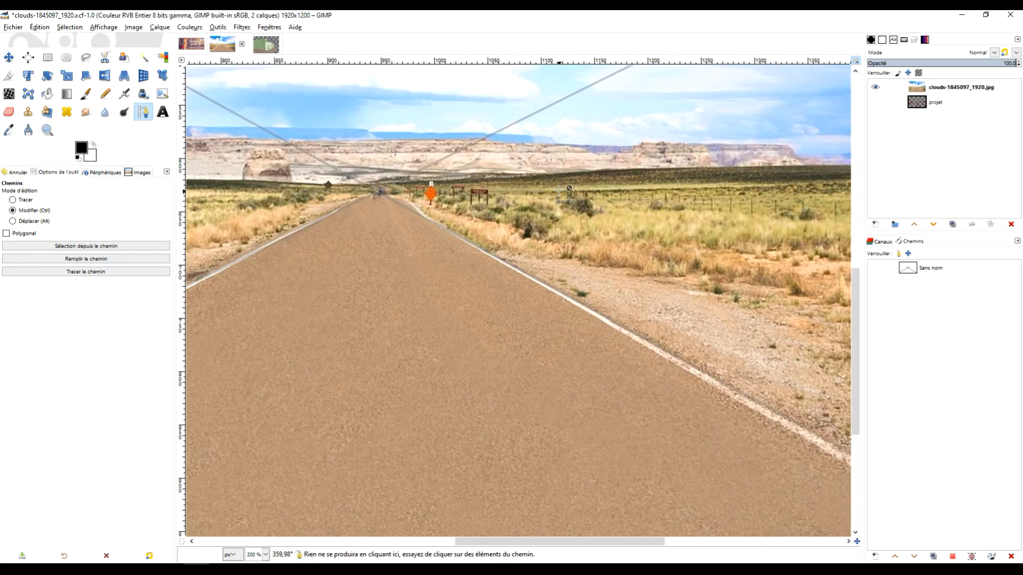
pyautogui.keyDown('ctrl'); pyautogui.scroll(3, 561, 190); pyautogui.keyUp('ctrl')
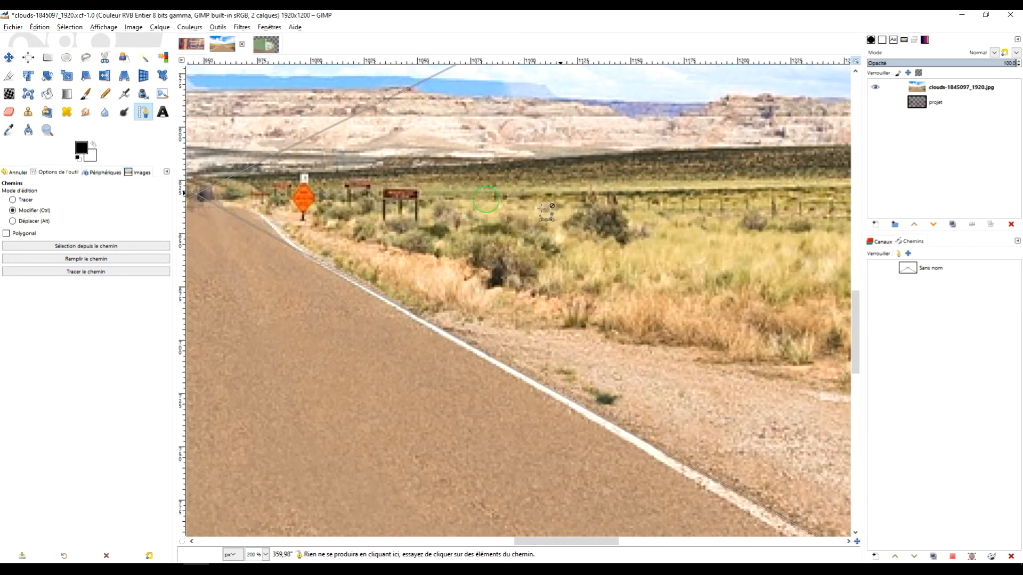
pyautogui.keyDown('ctrl'); pyautogui.scroll(1, 635, 206); pyautogui.keyUp('ctrl')
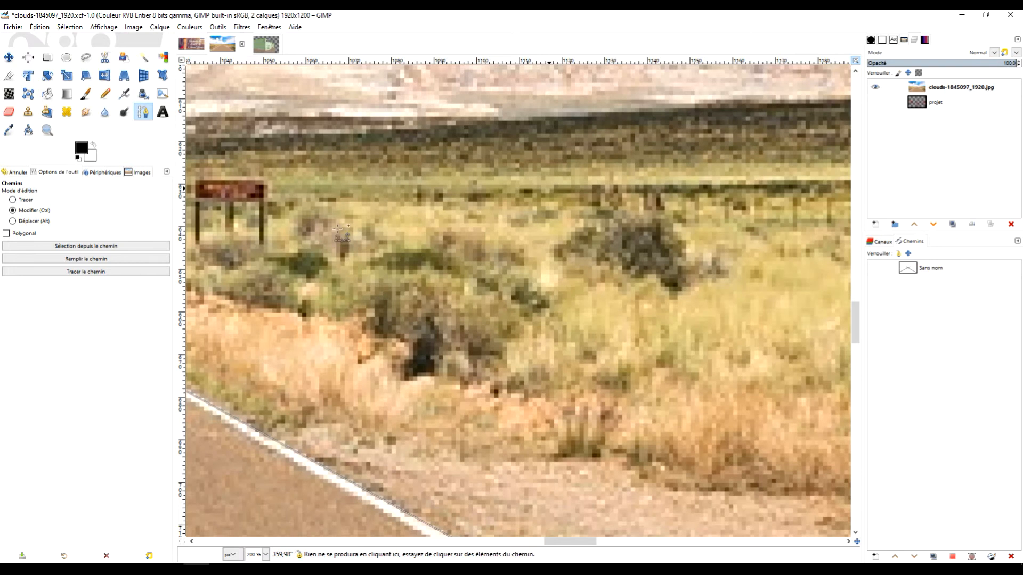
pyautogui.scroll(-1, 314, 231)
pyautogui.moveTo(314, 231); pyautogui.dragTo(682, 375)
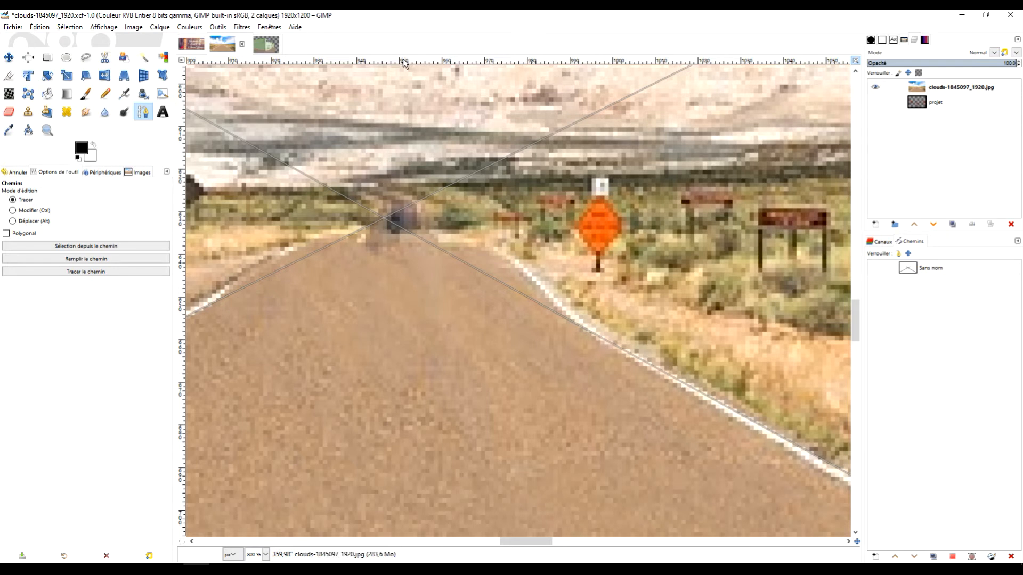
pyautogui.moveTo(403, 61); pyautogui.dragTo(386, 217)
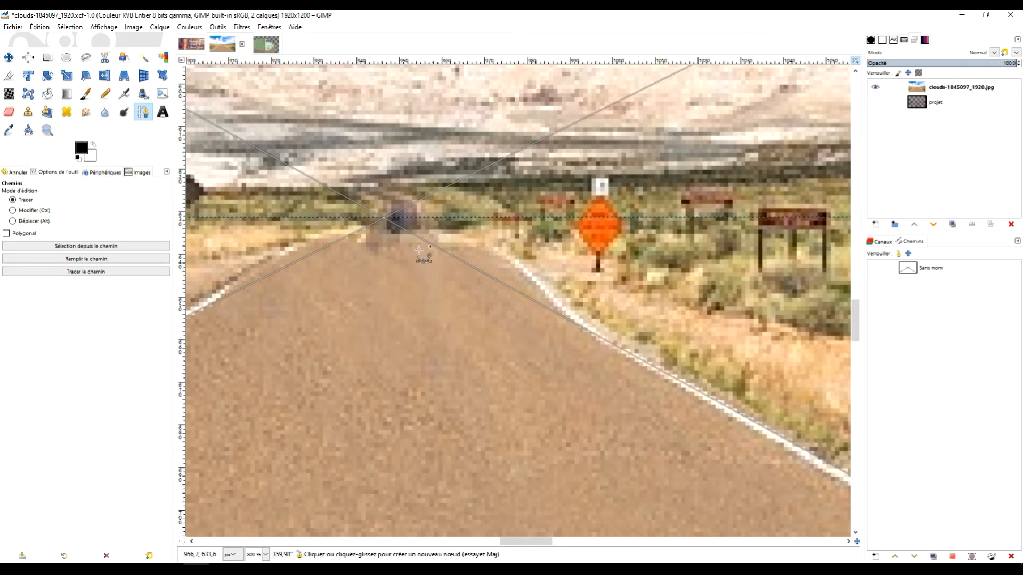
pyautogui.scroll(-3, 418, 351)
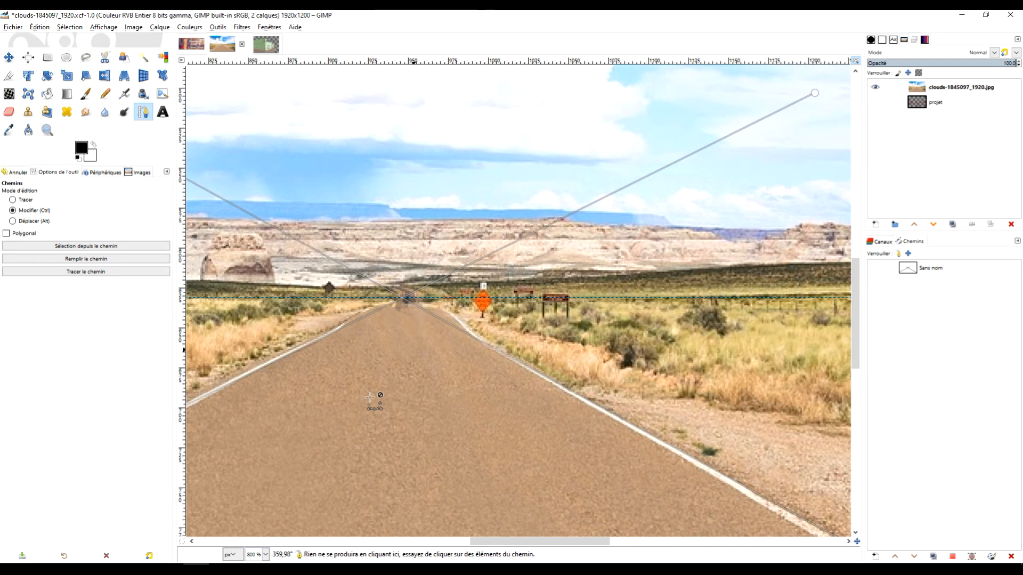
pyautogui.scroll(-1, 370, 398)
pyautogui.moveTo(369, 398); pyautogui.dragTo(642, 224)
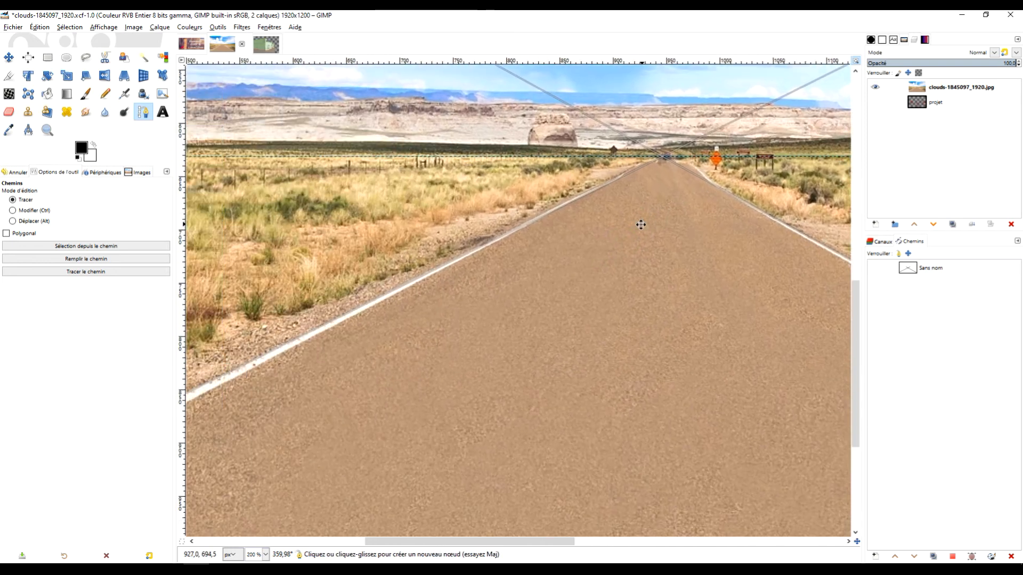
pyautogui.moveTo(363, 407); pyautogui.dragTo(504, 360)
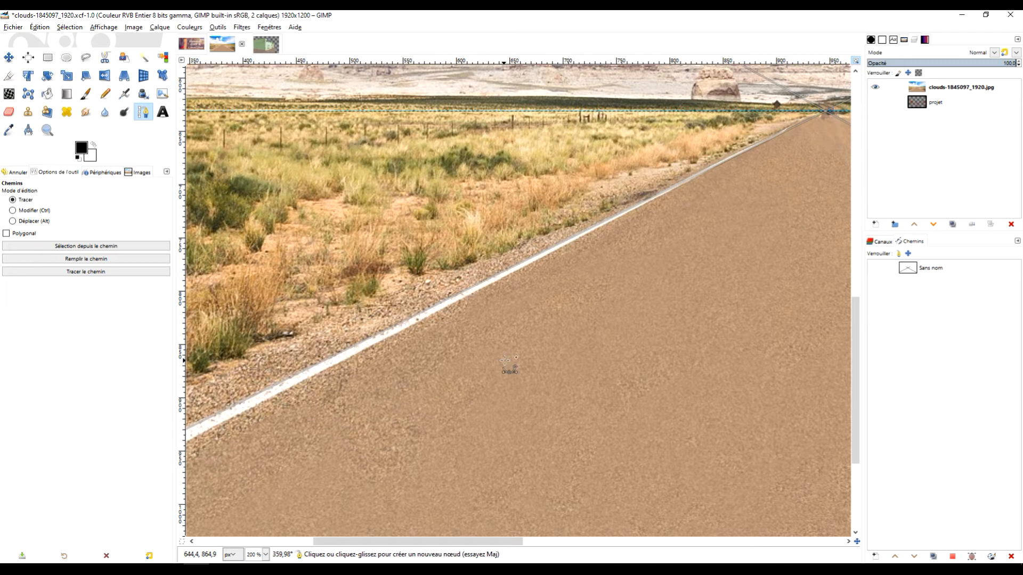
pyautogui.moveTo(742, 191); pyautogui.dragTo(465, 350)
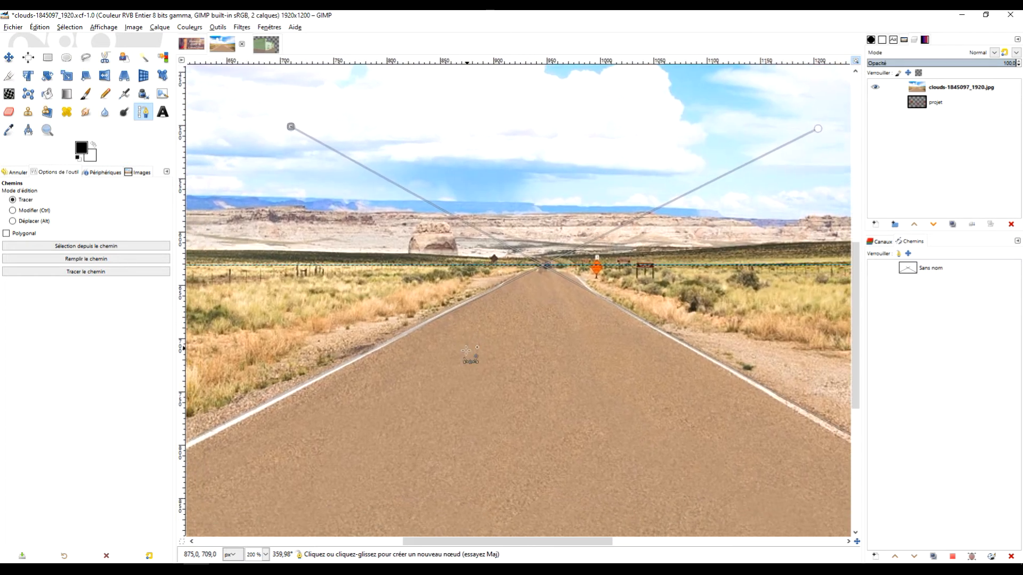
# - Start a third component of the same path with its first node on the vanishing point at the horizontal guide
pyautogui.keyDown('ctrl'); pyautogui.scroll(2, 547, 290); pyautogui.keyUp('ctrl')
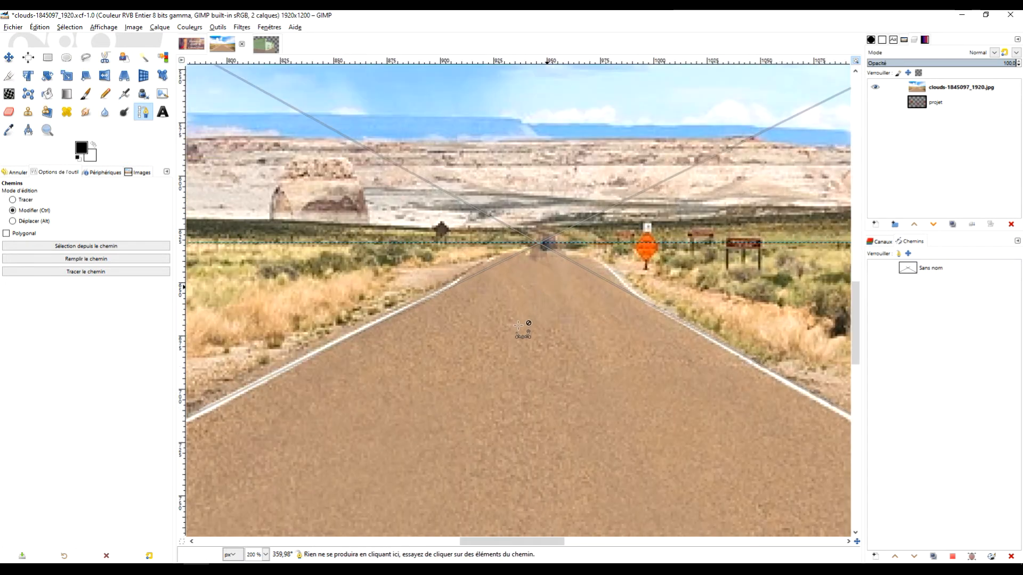
pyautogui.keyDown('ctrl'); pyautogui.scroll(2, 519, 326); pyautogui.keyUp('ctrl')
pyautogui.keyDown('ctrl'); pyautogui.scroll(2, 521, 290); pyautogui.keyUp('ctrl')
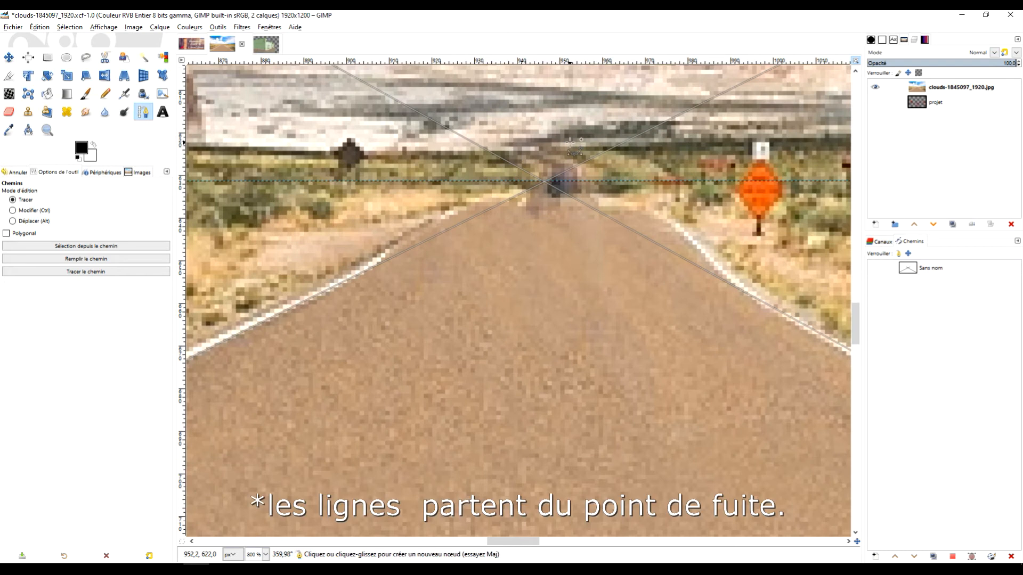
pyautogui.click(570, 143)
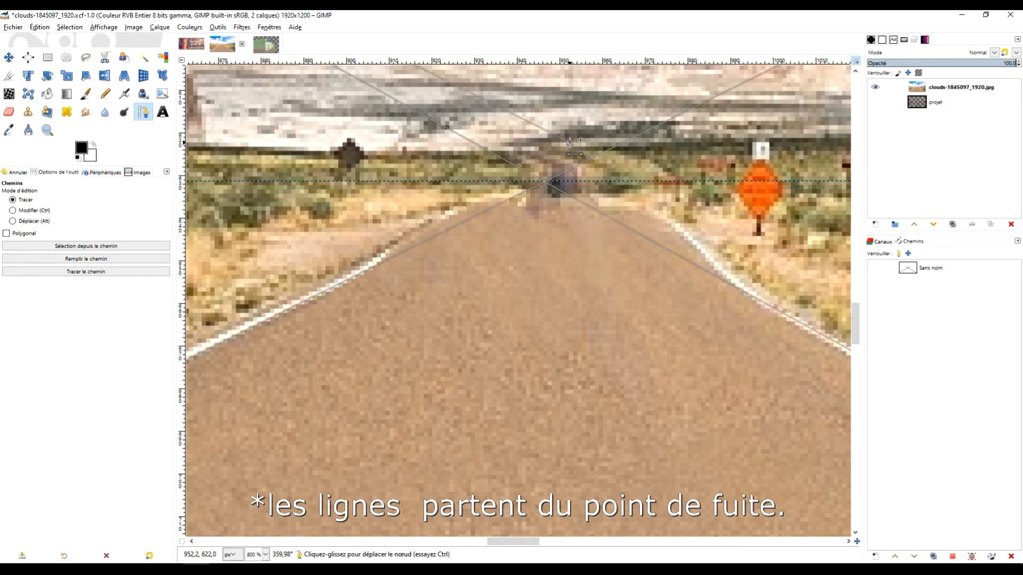
pyautogui.hotkey('ctrl', 'z')
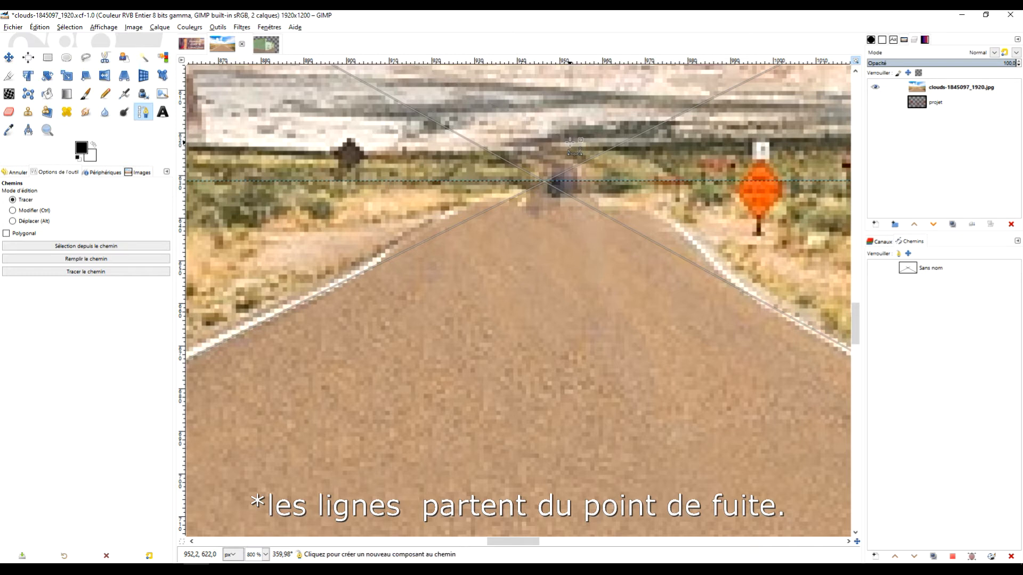
pyautogui.keyDown('shift'); pyautogui.click(570, 143); pyautogui.keyUp('shift')
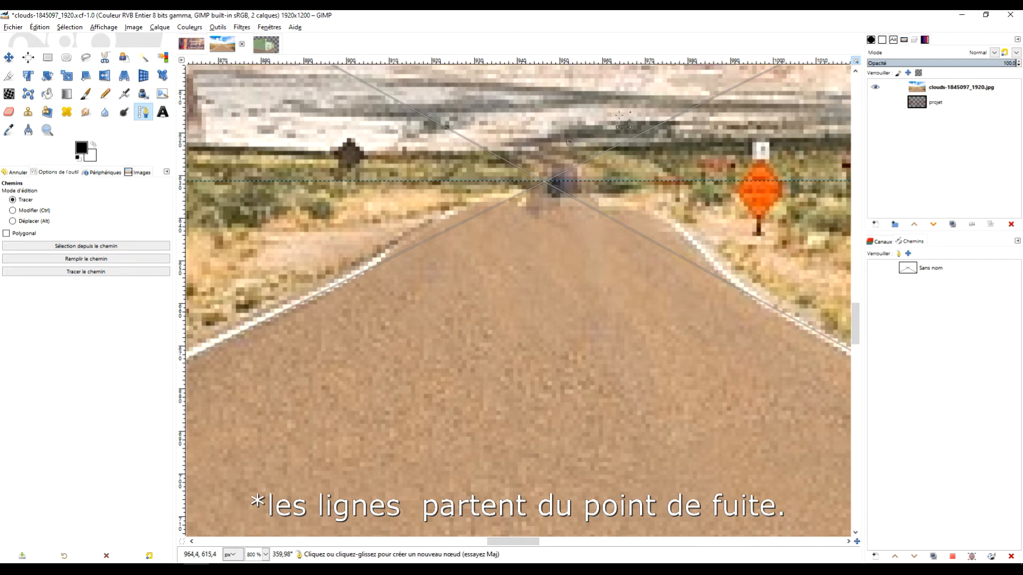
pyautogui.press('ctrl')
pyautogui.scroll(1, 548, 205)
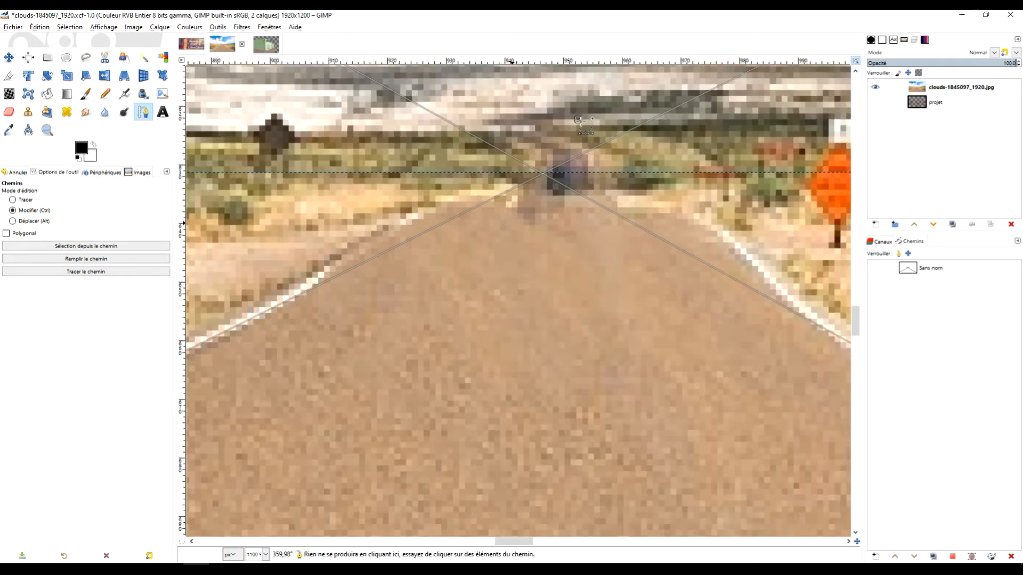
pyautogui.click(549, 170)
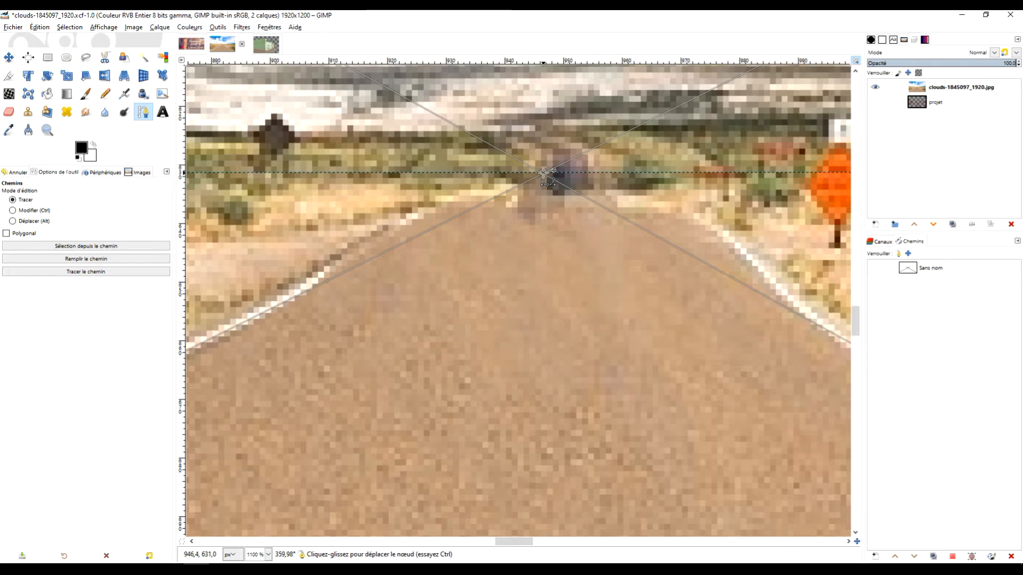
# - Extend the third path component to an end node on the photo's left edge, above the left white road line
pyautogui.press('ctrl')
pyautogui.scroll(-5, 453, 352)
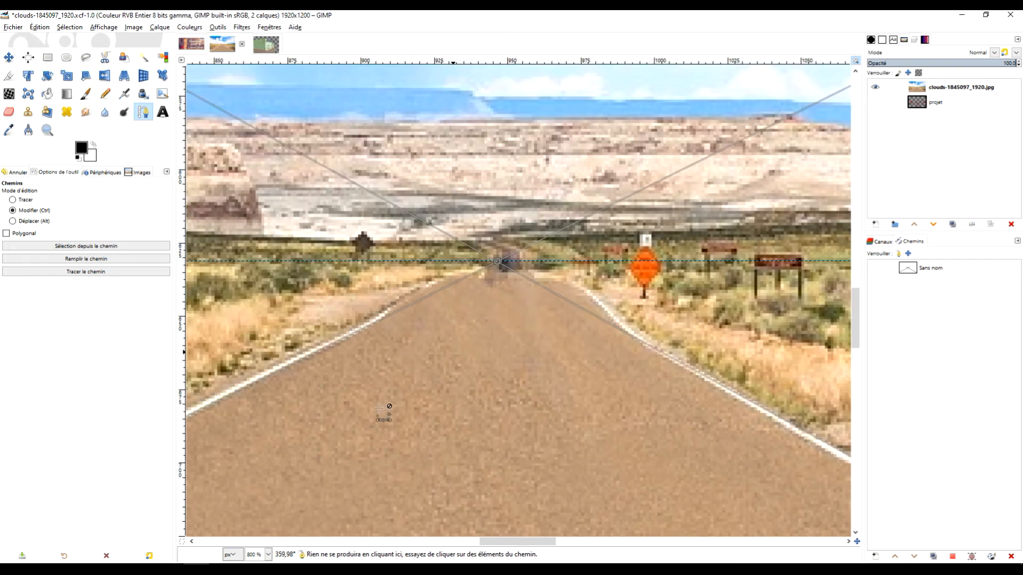
pyautogui.scroll(5, 361, 426)
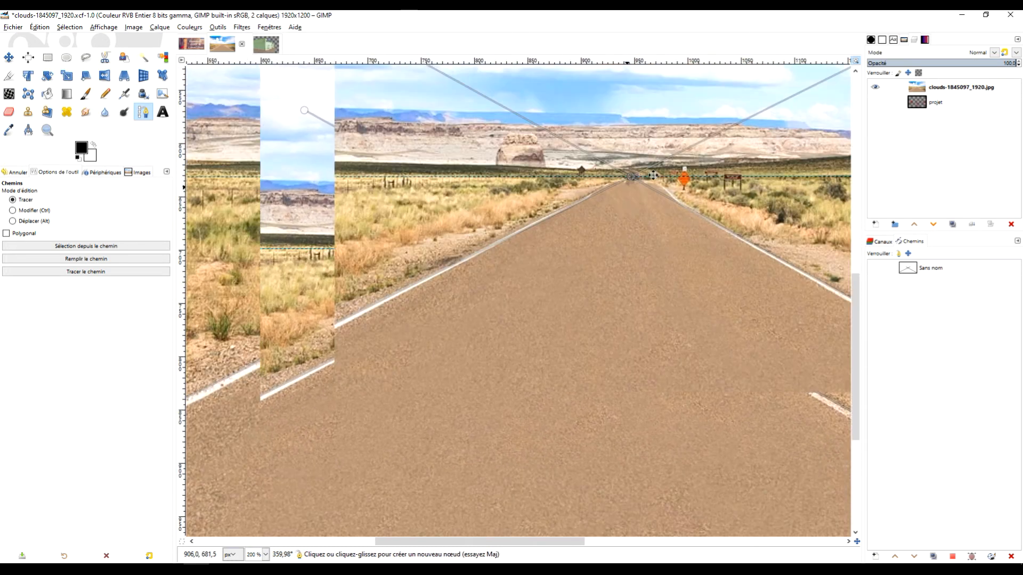
pyautogui.moveTo(342, 414); pyautogui.dragTo(626, 323)
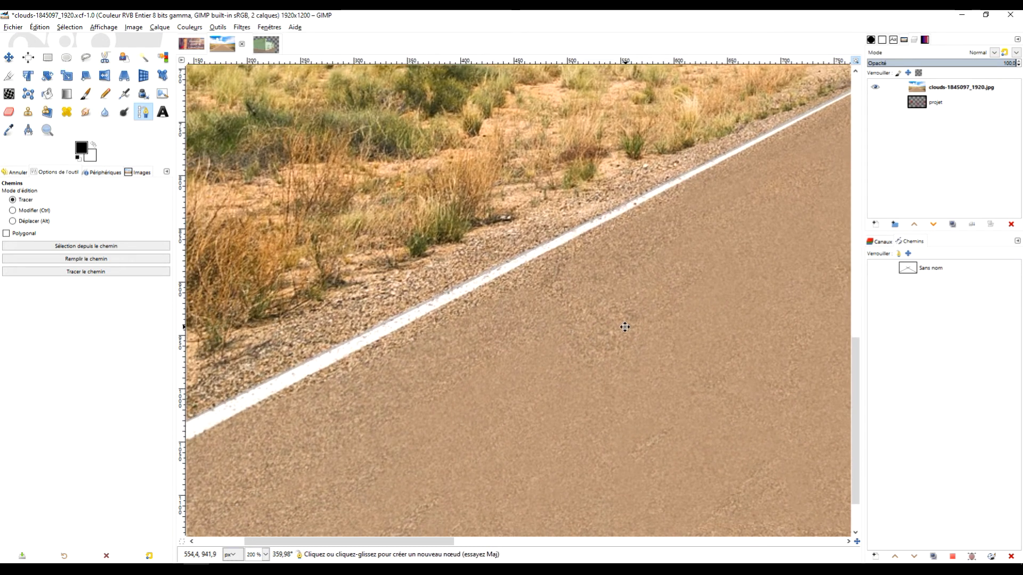
pyautogui.moveTo(428, 425); pyautogui.dragTo(647, 302)
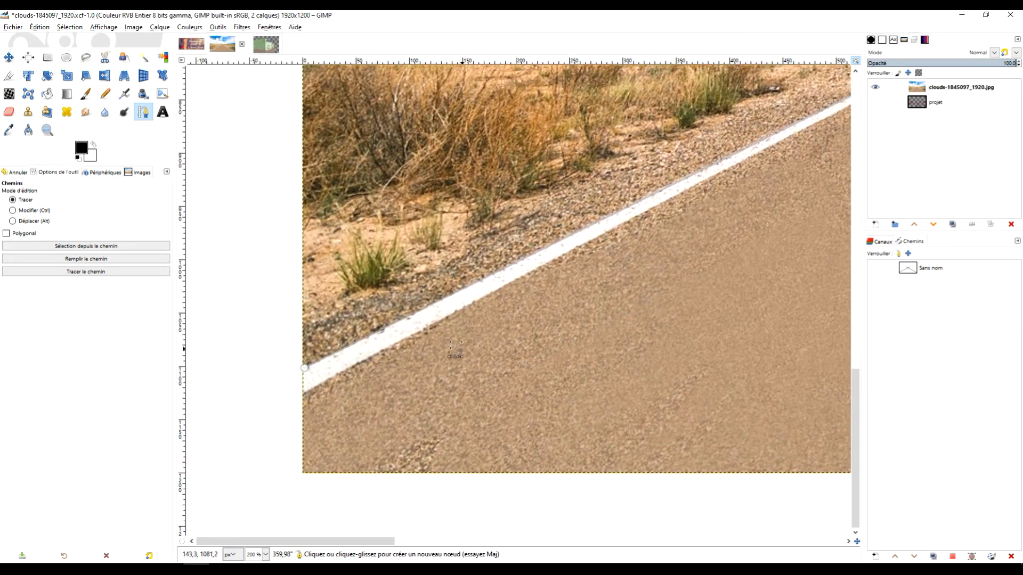
pyautogui.scroll(-3, 349, 212)
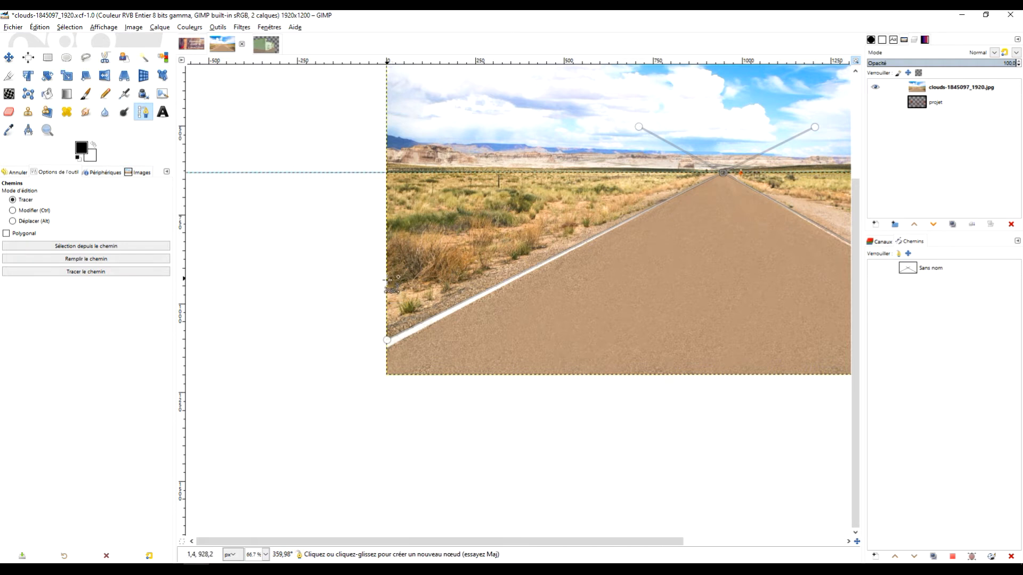
pyautogui.click(387, 285)
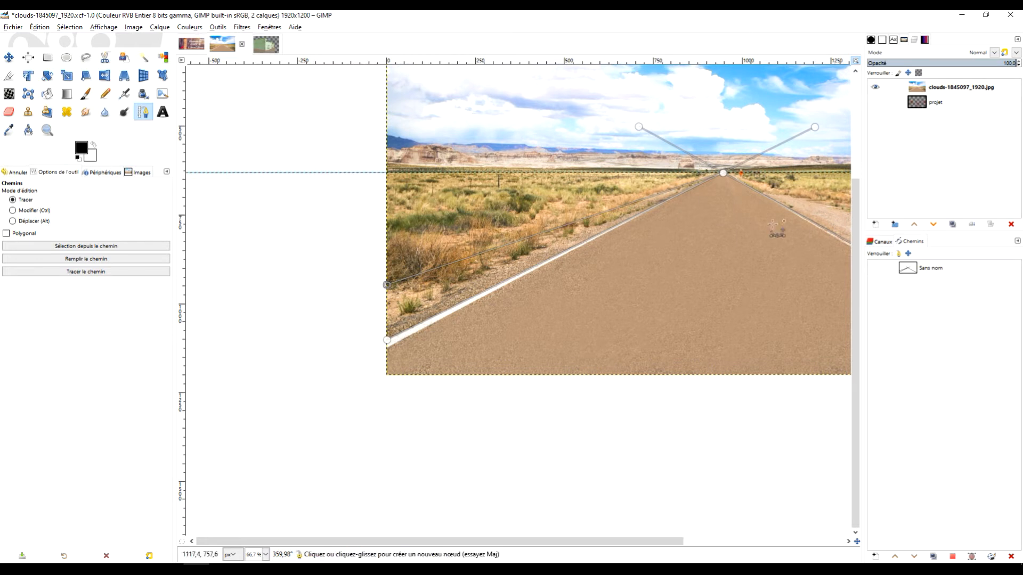
# - Copy the entire motel cut-out image and paste it into the desert road photo as a new layer
pyautogui.click(261, 47)
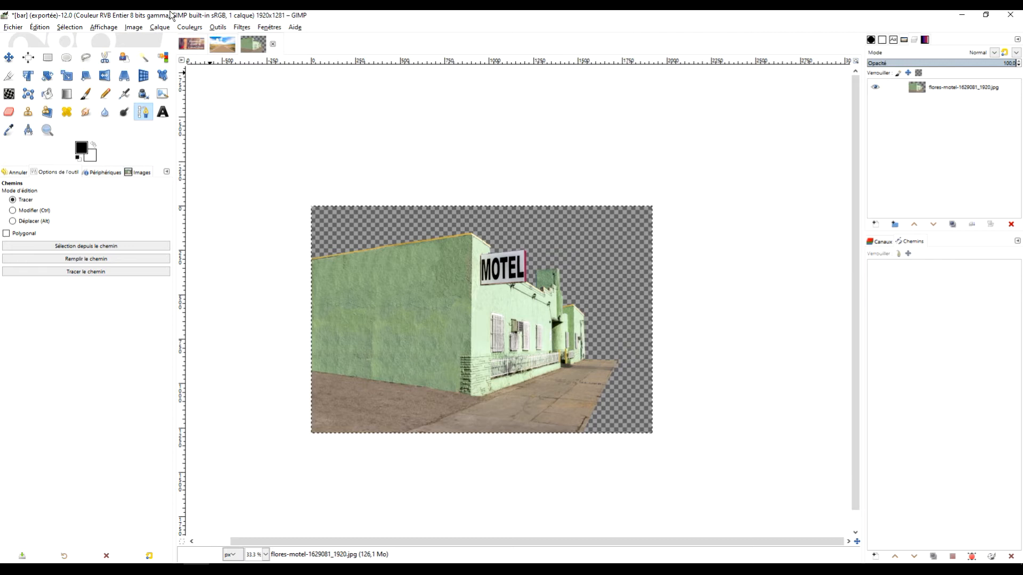
pyautogui.hotkey('ctrl', 'a')
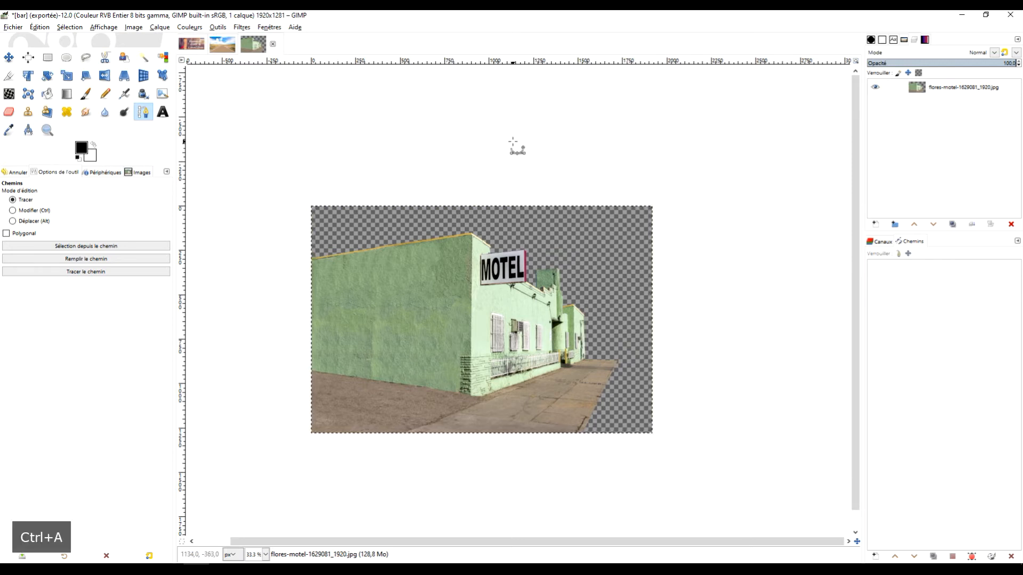
pyautogui.hotkey('ctrl', 'c')
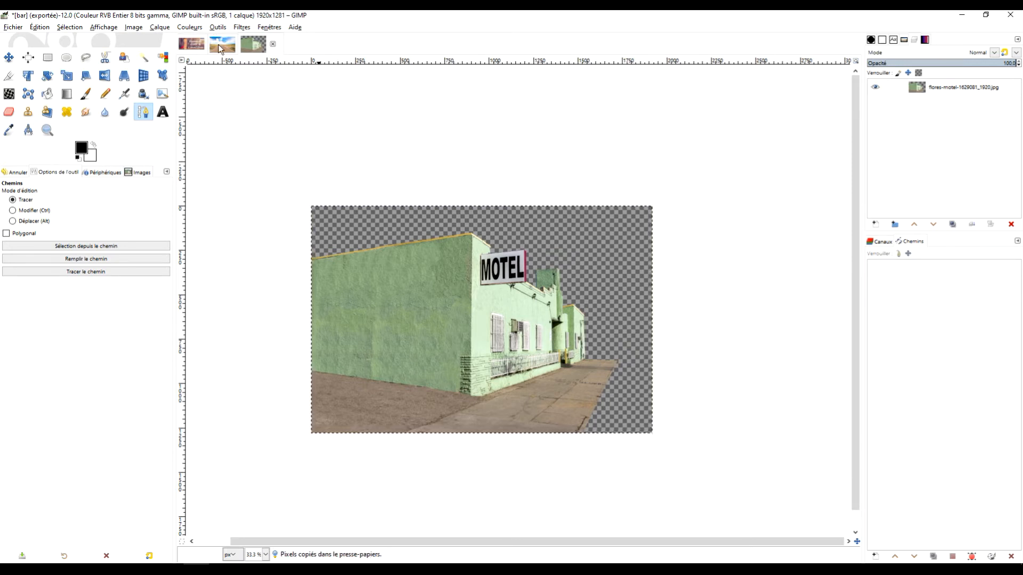
pyautogui.click(220, 48)
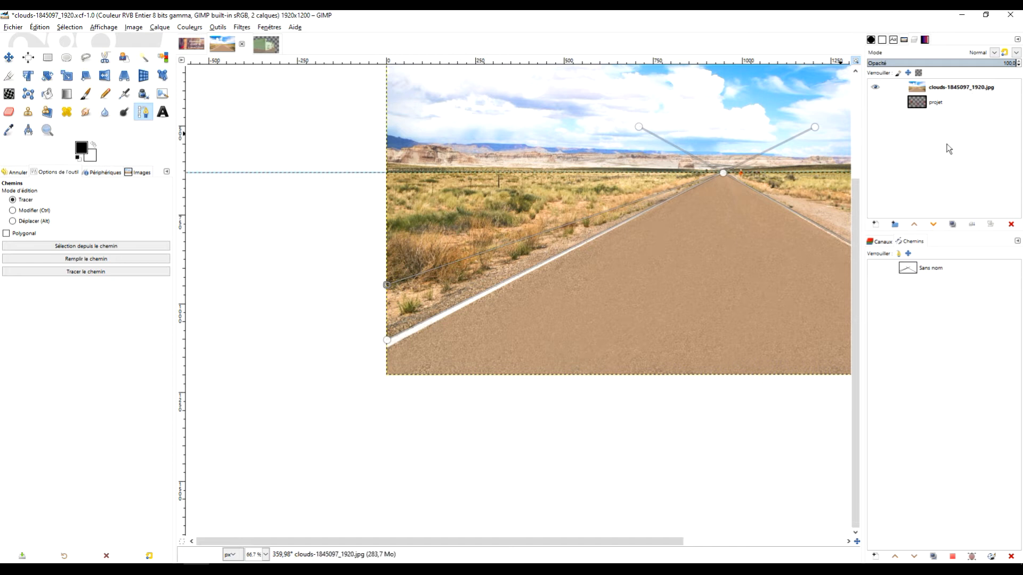
pyautogui.hotkey('ctrl', 'v')
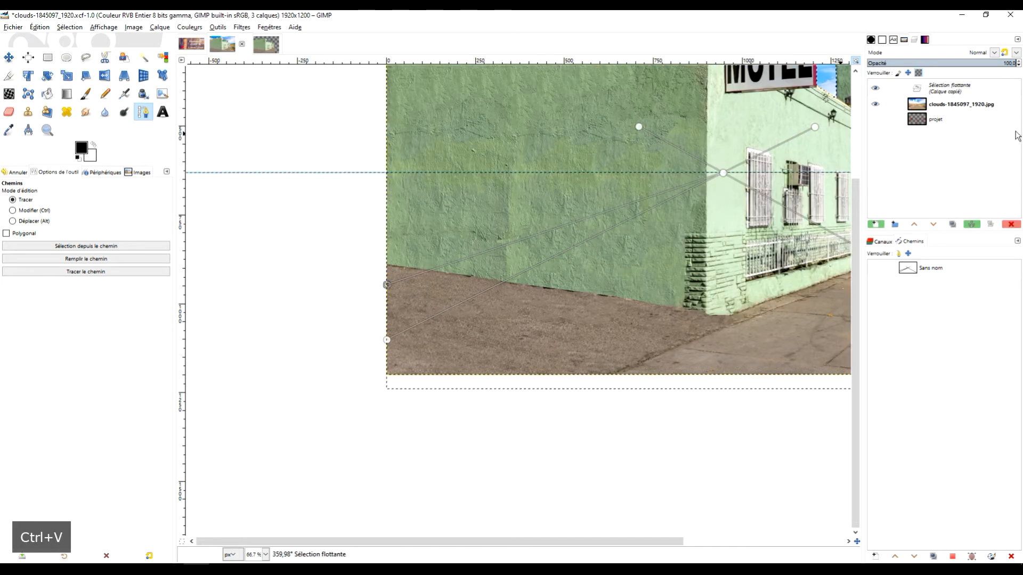
pyautogui.click(875, 225)
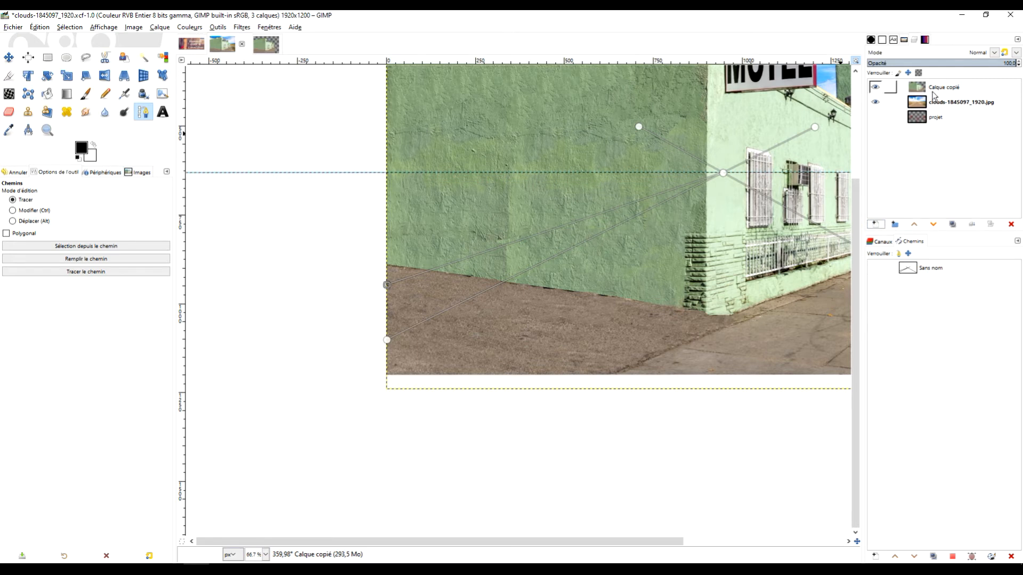
# - Scale the pasted motel layer proportionally to 1382 × 922 px with the Scale tool
pyautogui.scroll(-1, 817, 266)
pyautogui.moveTo(816, 267); pyautogui.dragTo(638, 366)
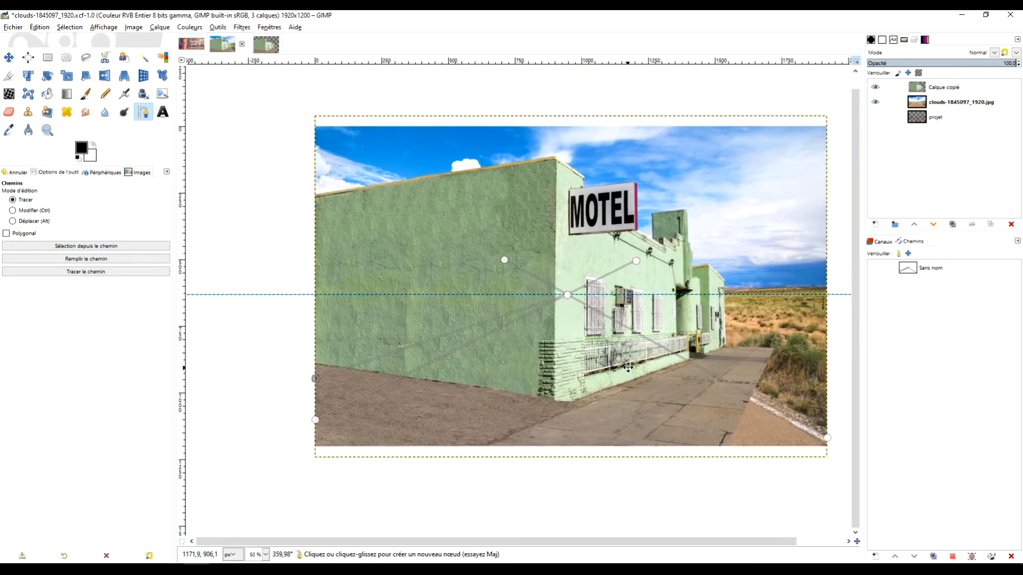
pyautogui.click(67, 75)
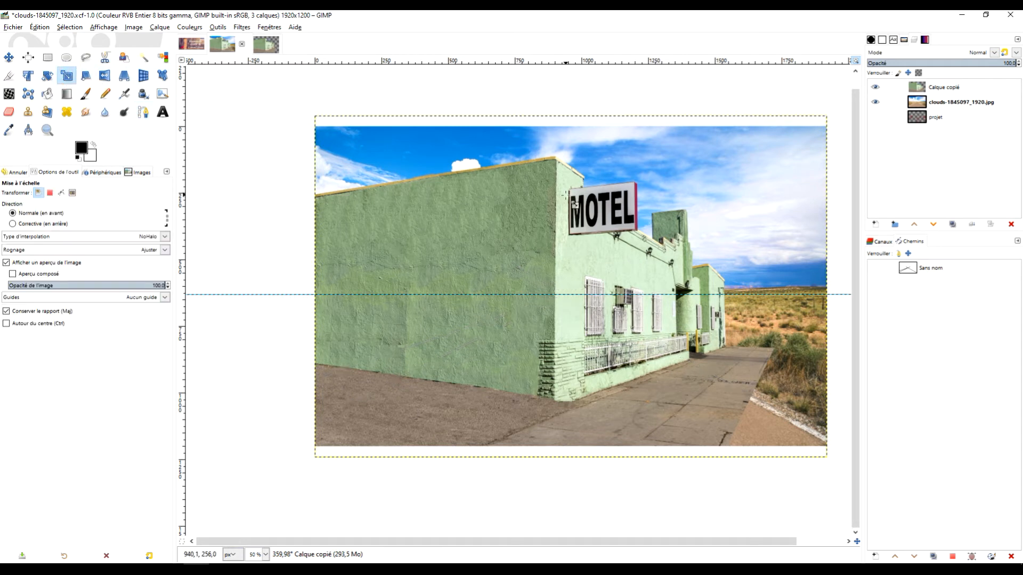
pyautogui.click(543, 227)
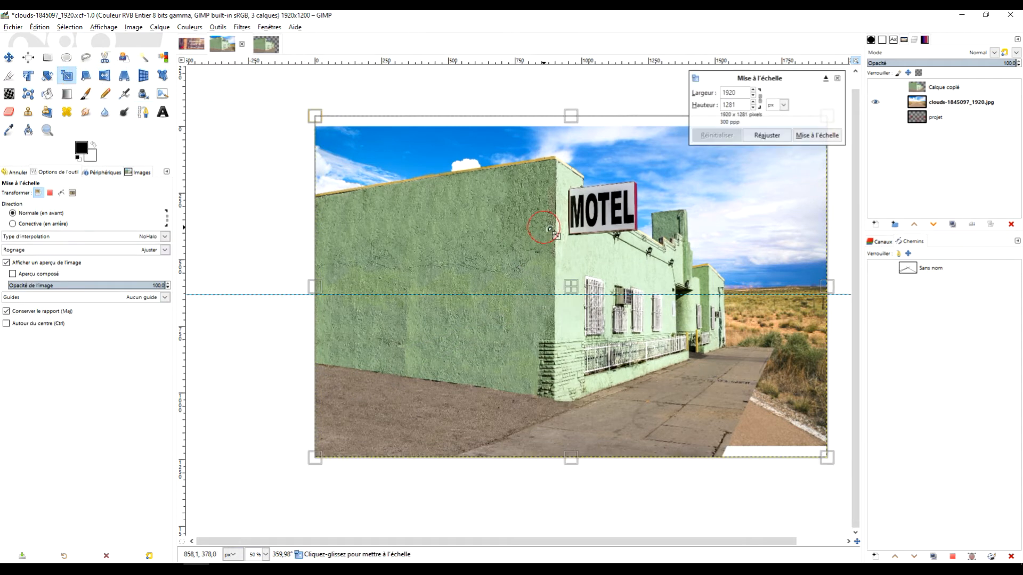
pyautogui.moveTo(314, 116); pyautogui.dragTo(458, 212)
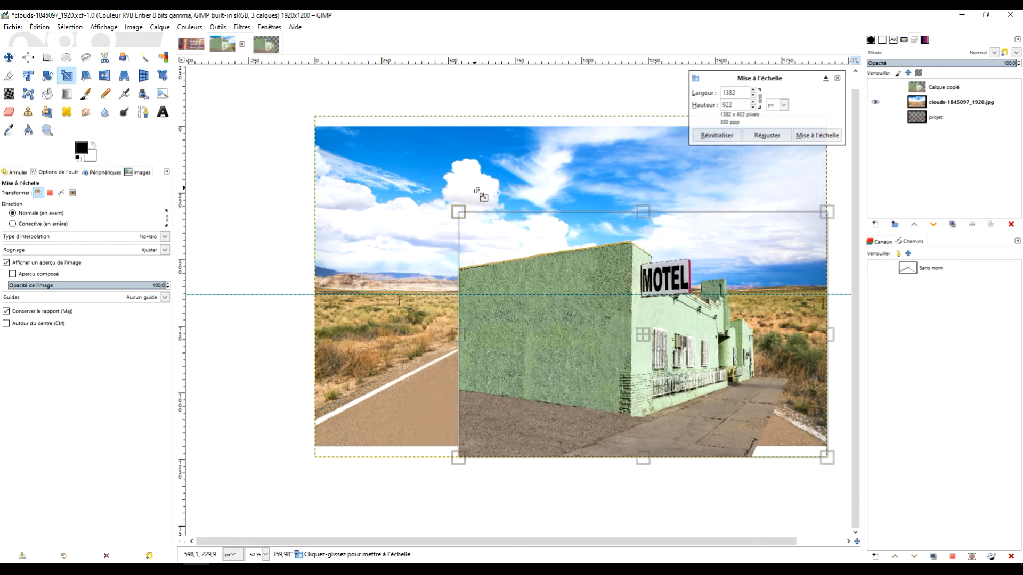
# - Move the scaled motel to the left roadside, with the path shown, so its facade base follows the third perspective line
pyautogui.moveTo(652, 344); pyautogui.dragTo(412, 288)
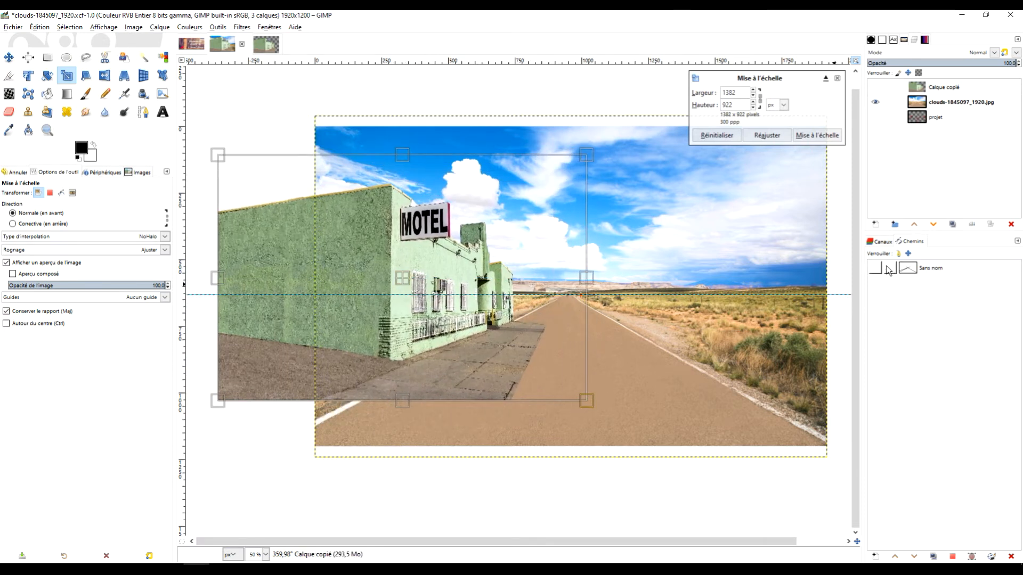
pyautogui.click(875, 268)
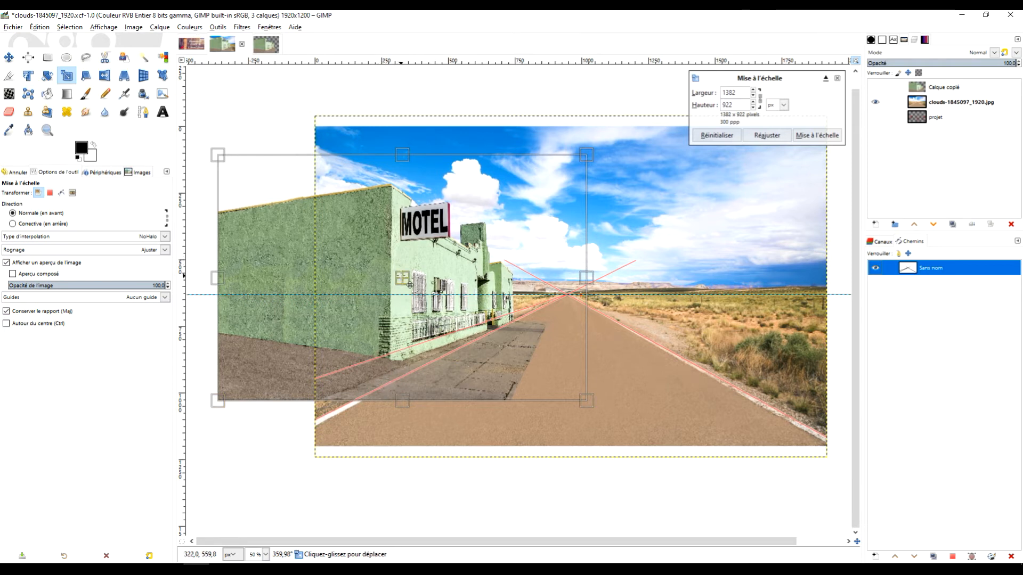
pyautogui.moveTo(410, 286); pyautogui.dragTo(411, 276)
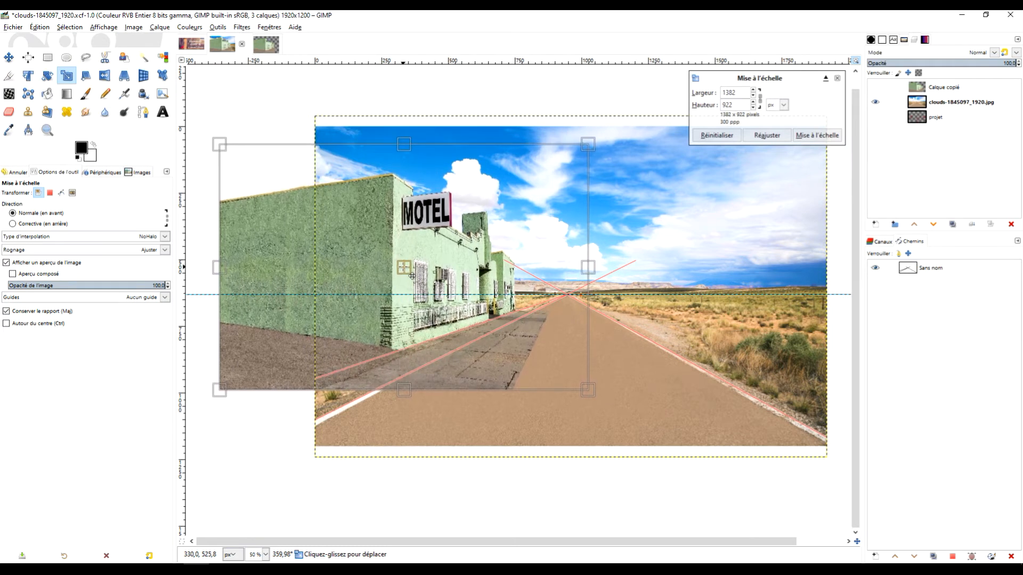
# - Nudge the motel slightly left so its facade base meets the third perspective line, and apply the scale transformation
pyautogui.scroll(4, 429, 301)
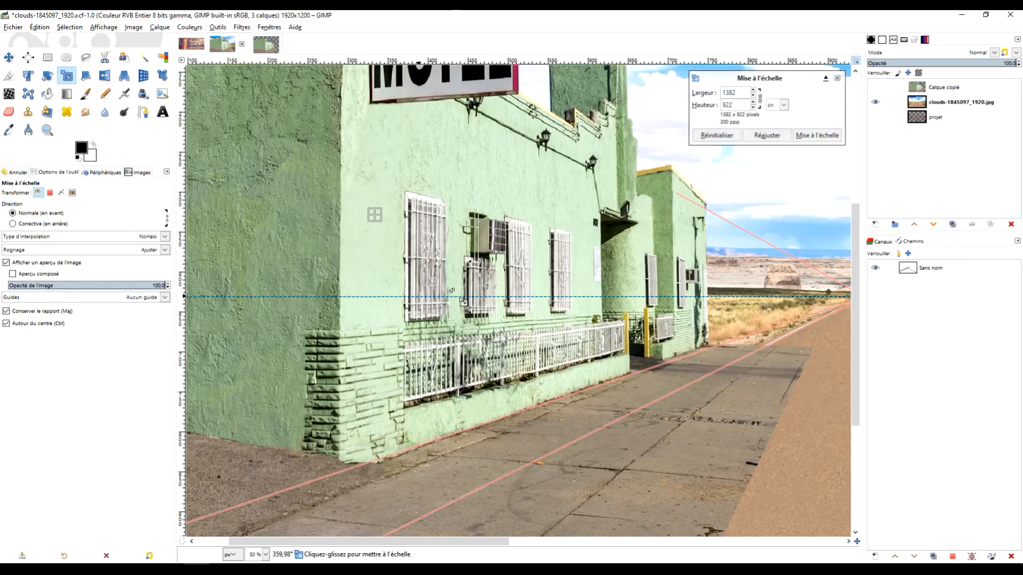
pyautogui.scroll(-1, 611, 385)
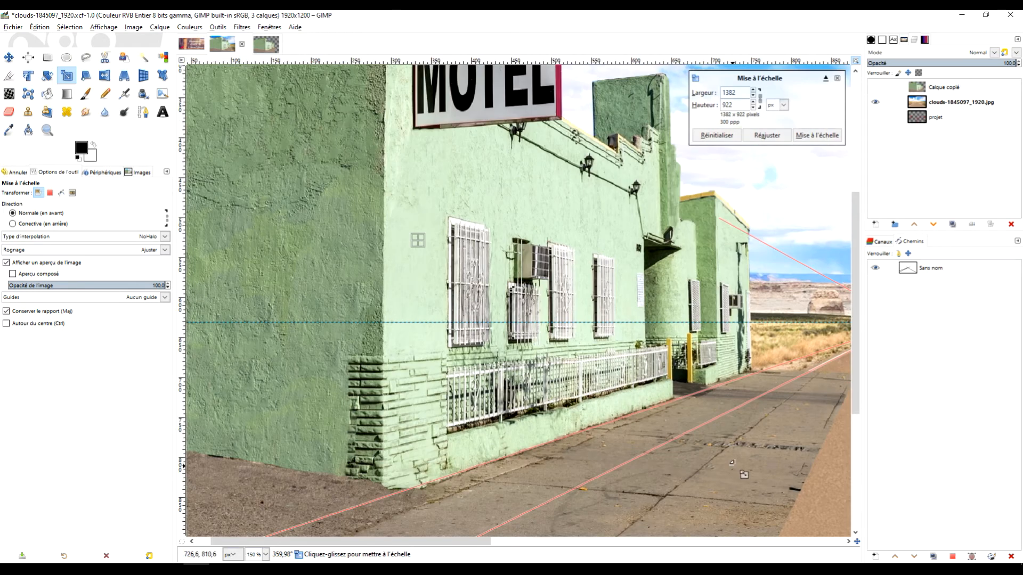
pyautogui.scroll(-1, 731, 463)
pyautogui.hscroll(4, 756, 449)
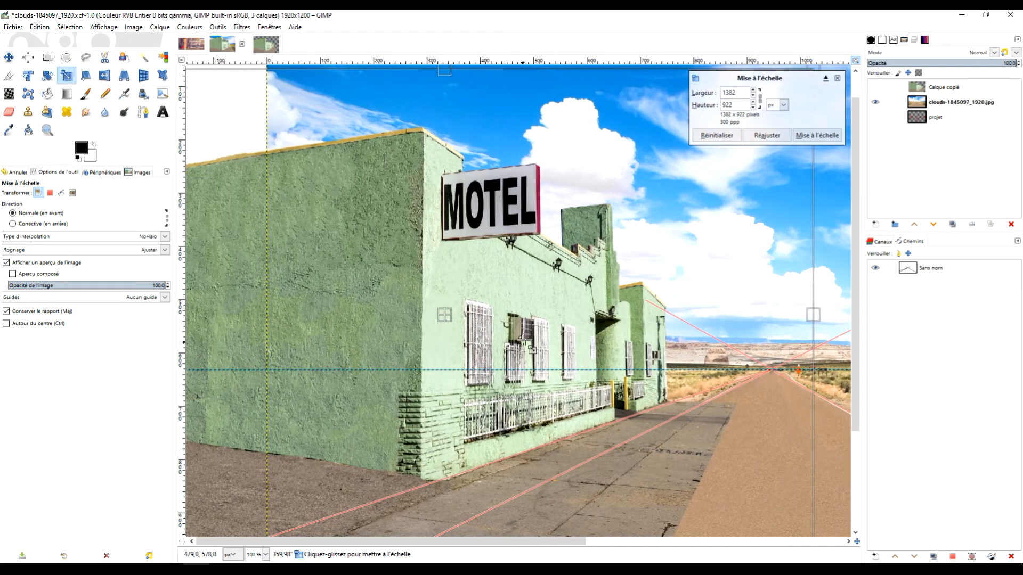
pyautogui.press('ctrl')
pyautogui.moveTo(453, 323); pyautogui.dragTo(451, 323)
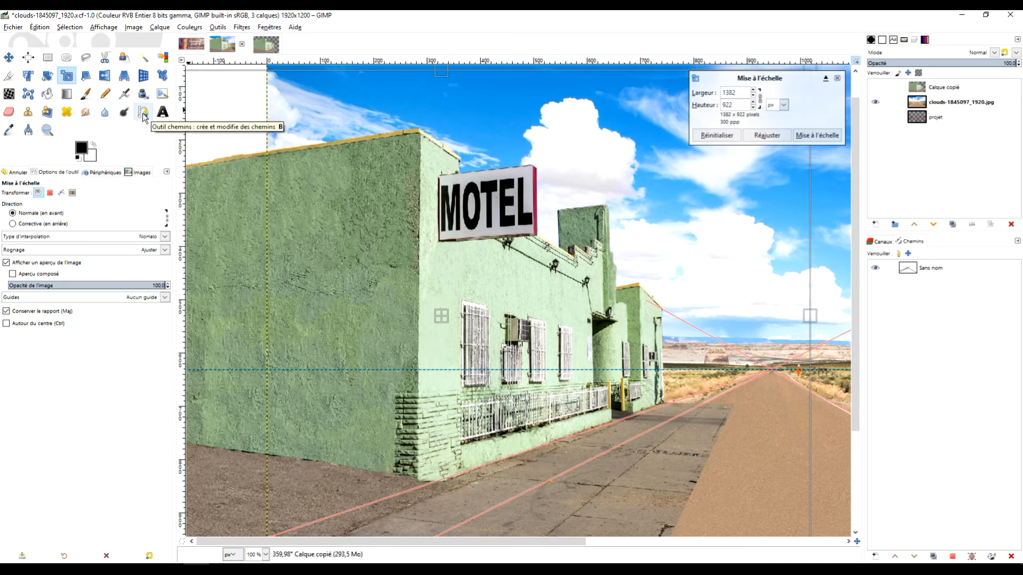
pyautogui.click(817, 136)
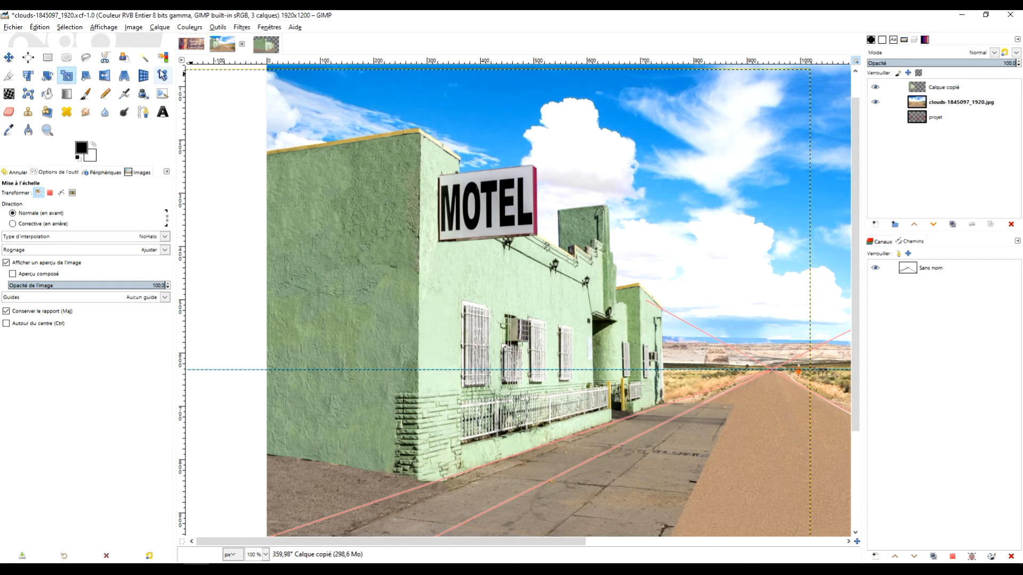
# - Start a new path with the Paths tool, placing its first node at the road's vanishing point on the horizon guide
pyautogui.click(141, 115)
pyautogui.scroll(2, 766, 397)
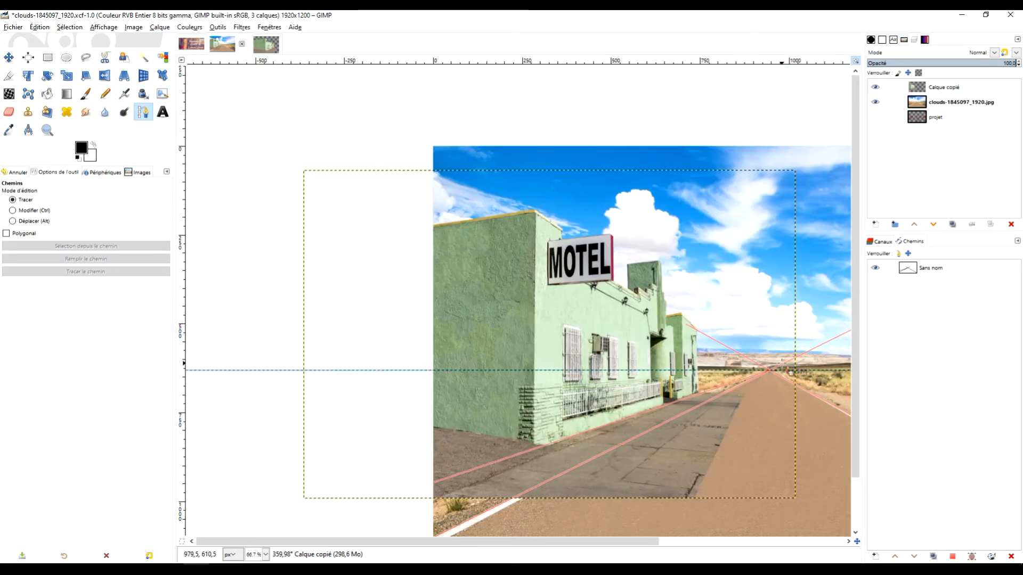
pyautogui.scroll(2, 769, 362)
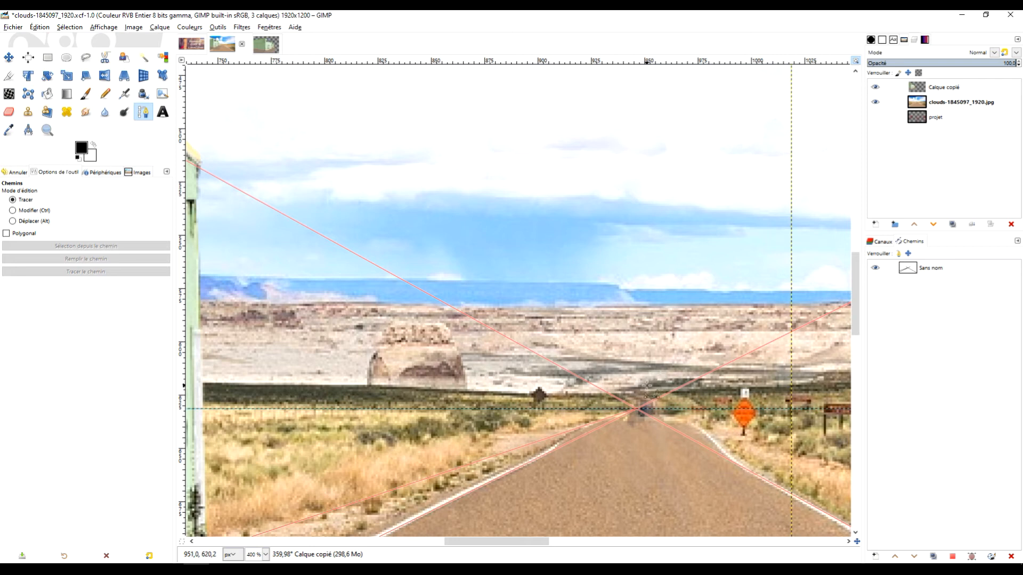
pyautogui.click(933, 271)
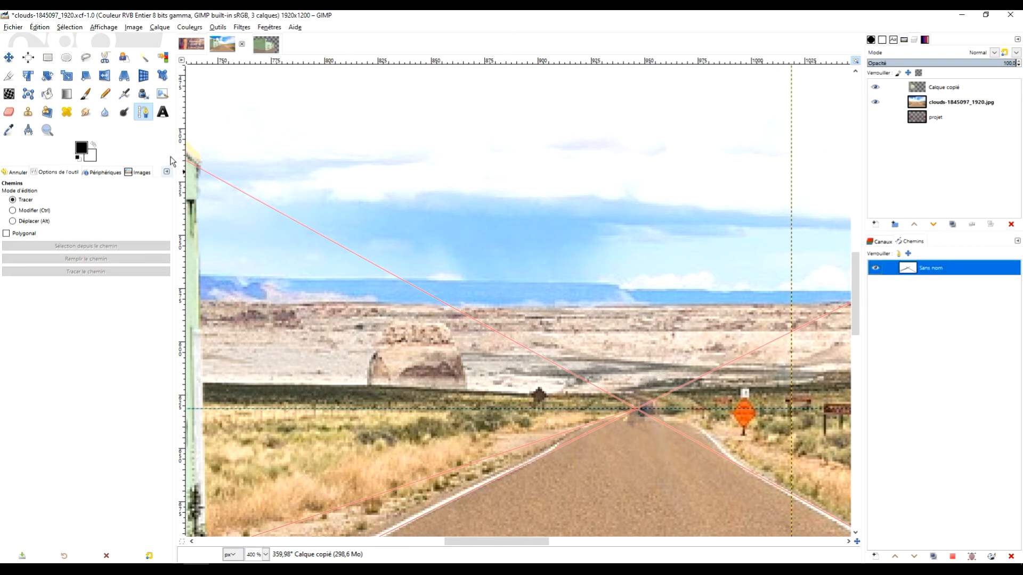
pyautogui.keyDown('shift'); pyautogui.click(643, 394); pyautogui.keyUp('shift')
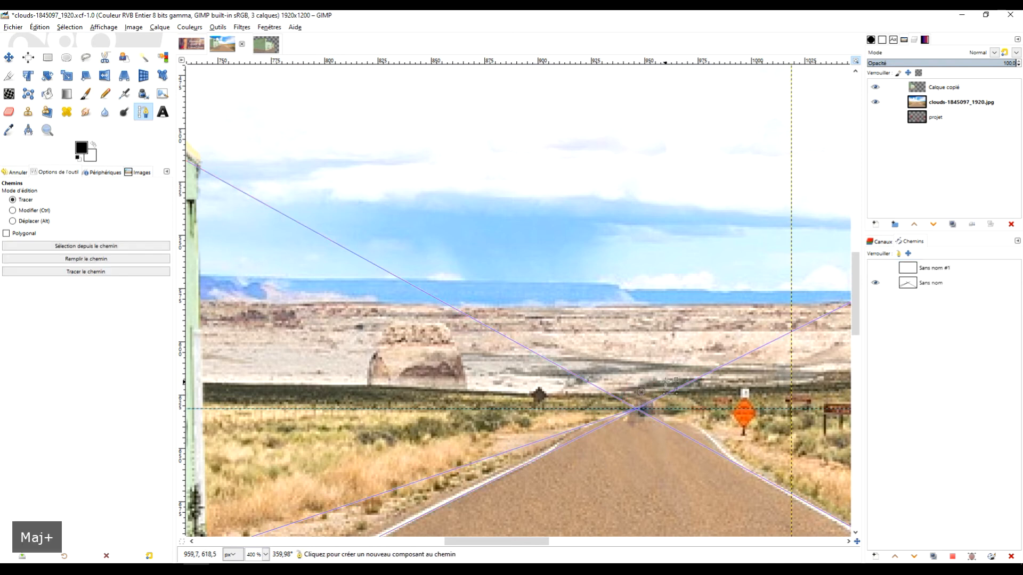
pyautogui.moveTo(642, 393); pyautogui.dragTo(639, 408)
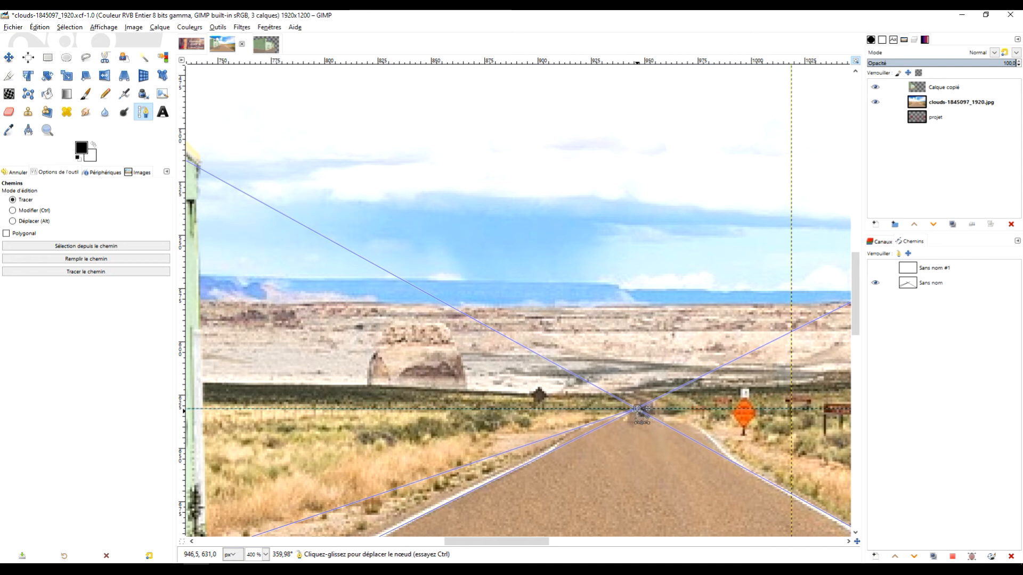
# - Extend the new path in a straight line to an end node just above the motel's front roof corner
pyautogui.scroll(-2, 533, 290)
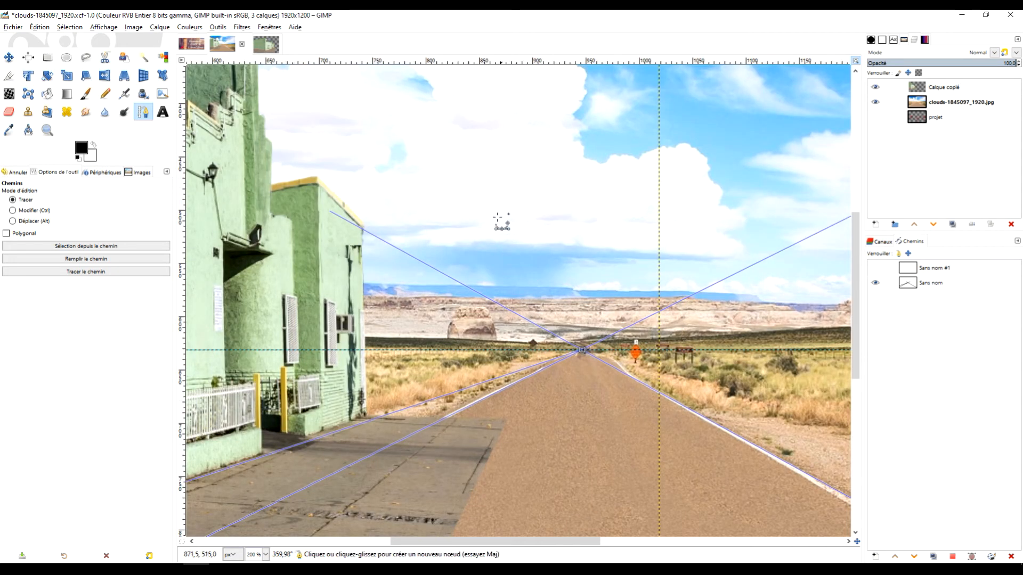
pyautogui.scroll(-1, 464, 198)
pyautogui.moveTo(463, 179); pyautogui.dragTo(707, 349)
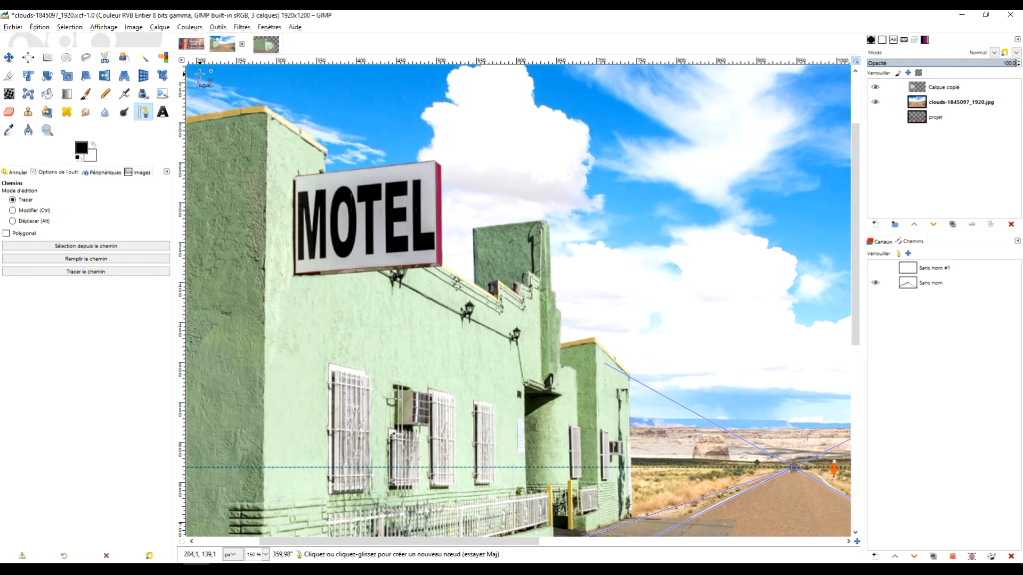
pyautogui.click(263, 101)
pyautogui.scroll(2, 266, 103)
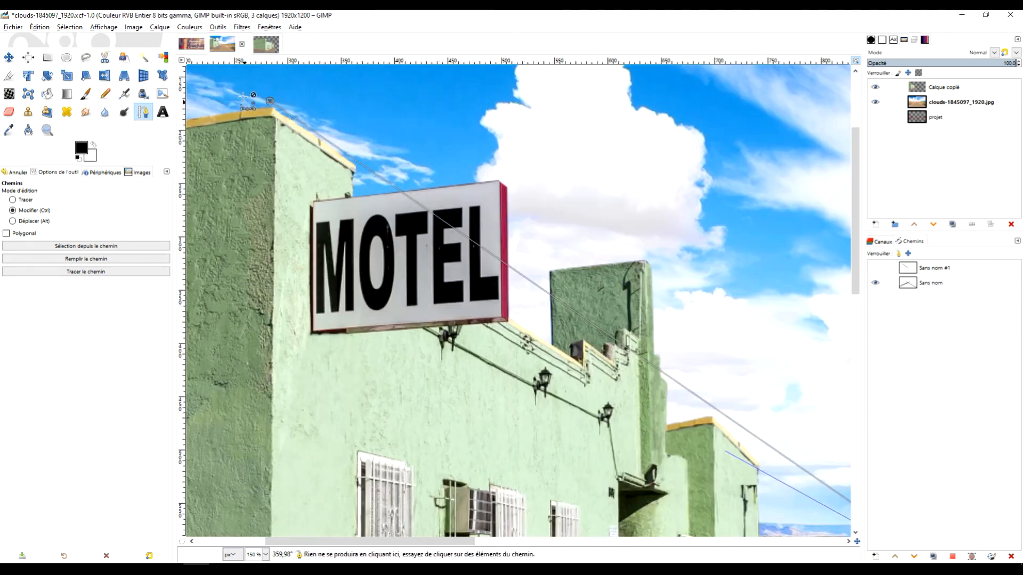
pyautogui.moveTo(284, 104); pyautogui.dragTo(269, 97)
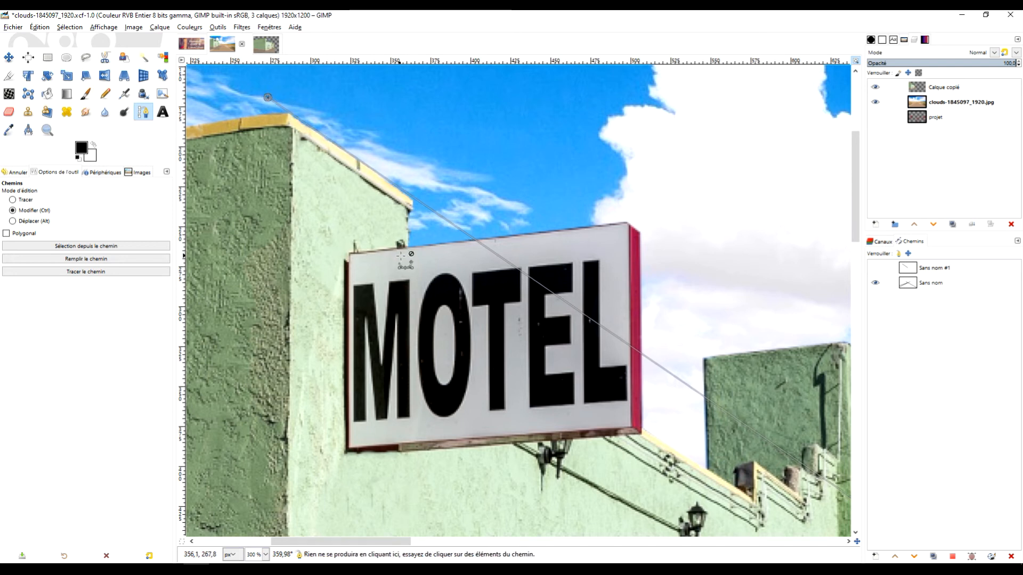
# - Show the new roofline path and merge all visible paths into one
pyautogui.scroll(-5, 581, 245)
pyautogui.moveTo(649, 240); pyautogui.dragTo(584, 247)
pyautogui.click(875, 270)
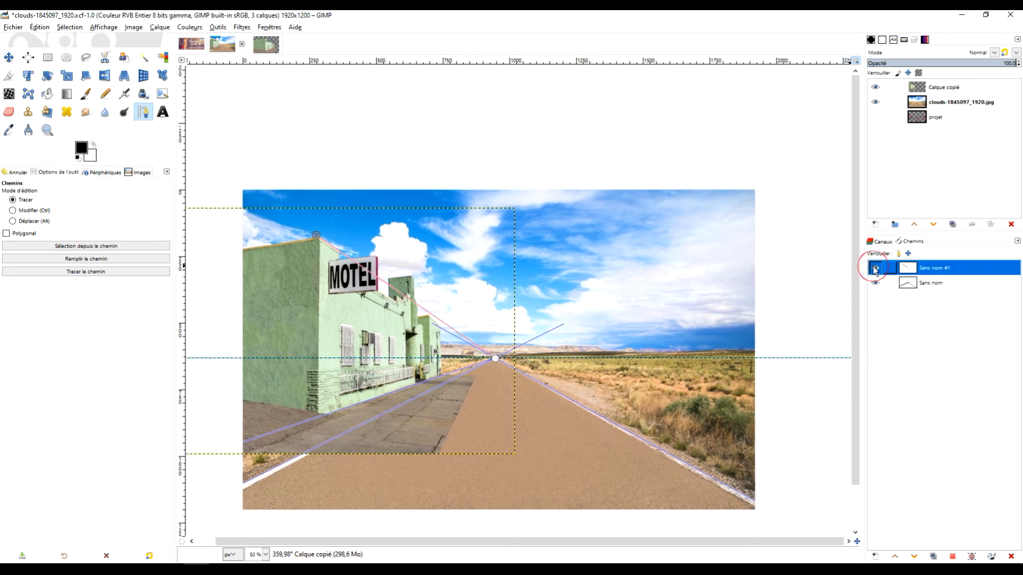
pyautogui.rightClick(912, 272)
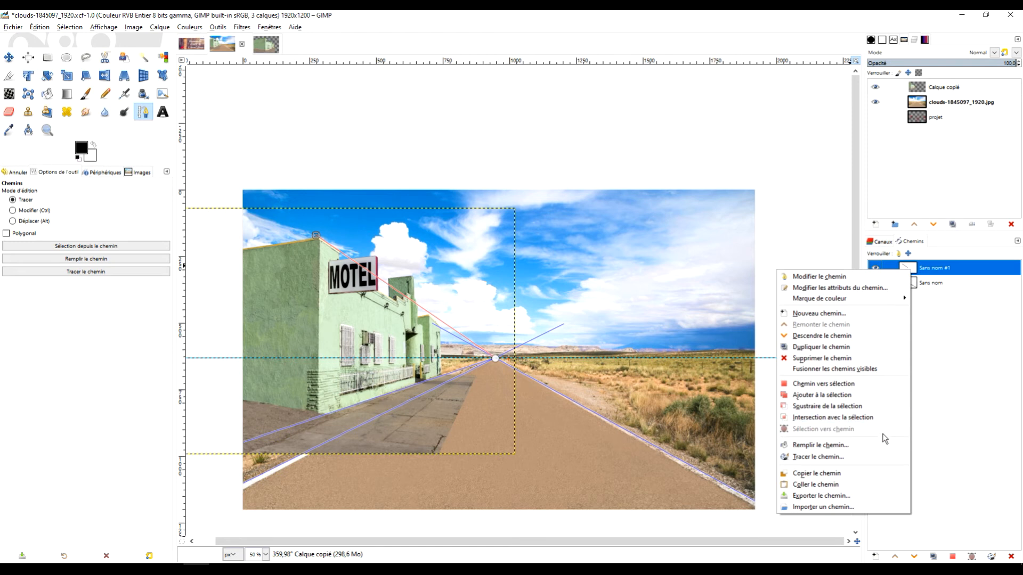
pyautogui.click(872, 369)
# - Try a slight Perspective adjustment of the motel layer by its upper-right corner to match the perspective lines
pyautogui.scroll(3, 512, 380)
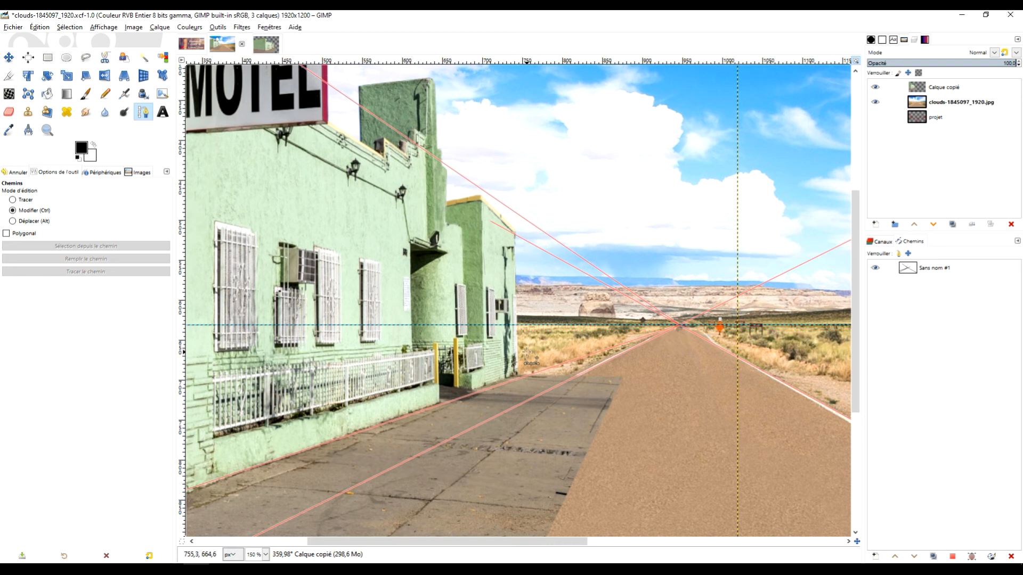
pyautogui.scroll(-2, 527, 353)
pyautogui.scroll(2, 487, 417)
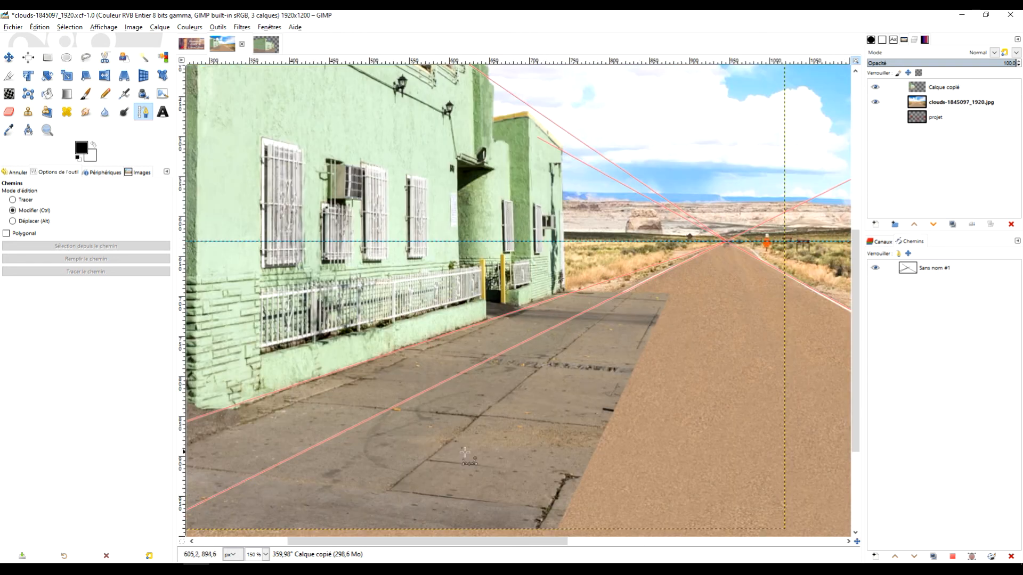
pyautogui.scroll(-1, 521, 432)
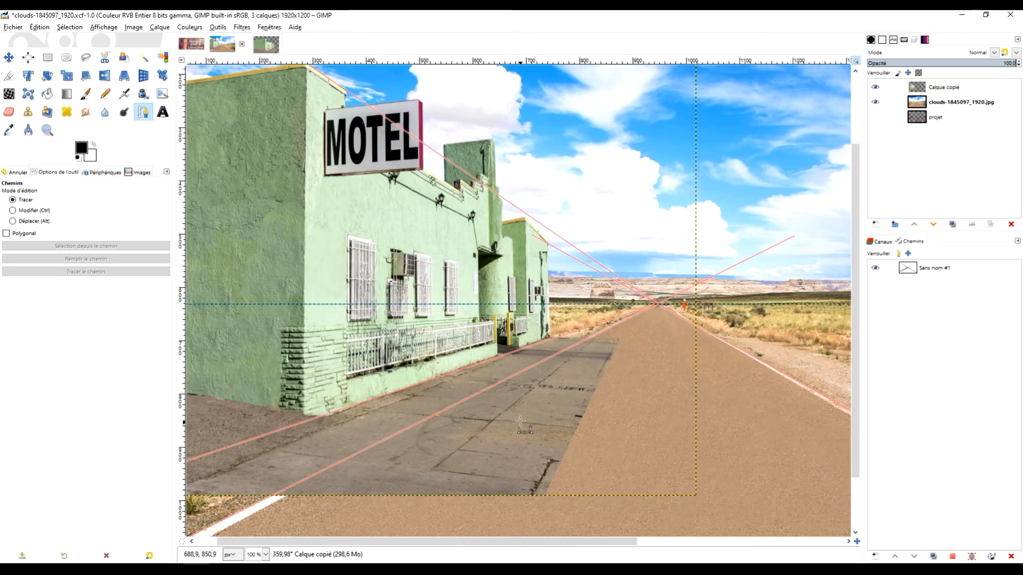
pyautogui.click(123, 80)
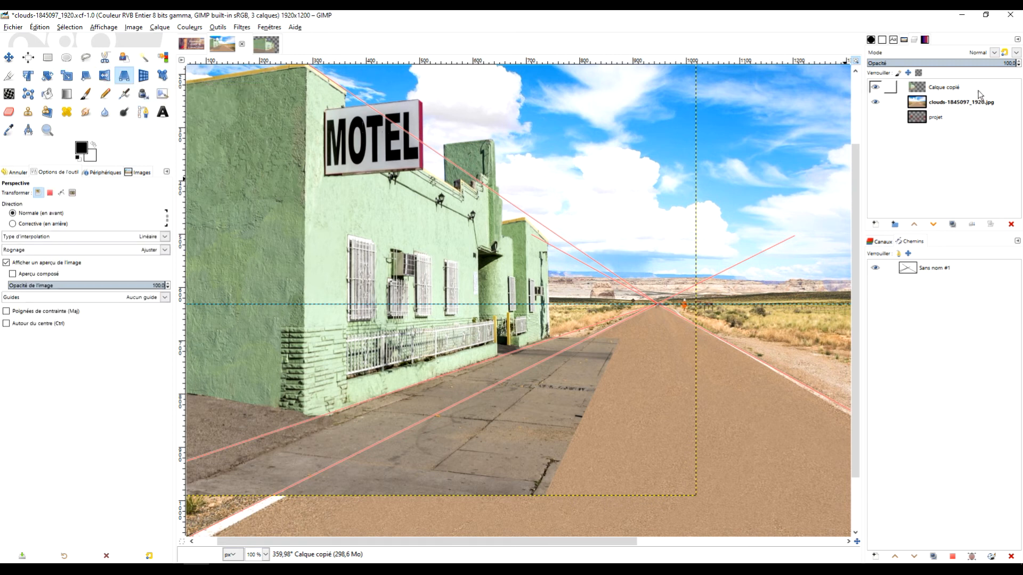
pyautogui.click(539, 264)
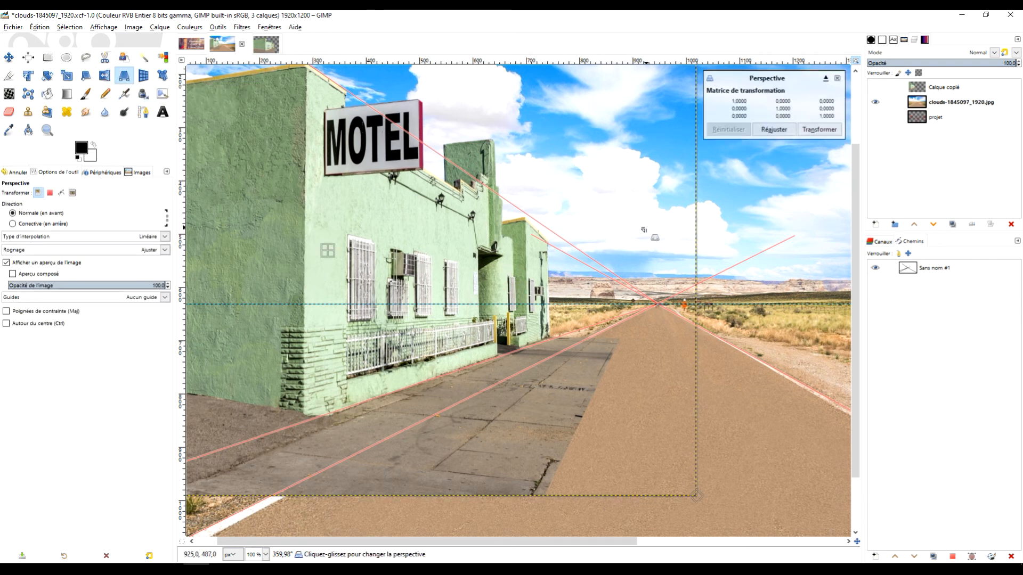
pyautogui.moveTo(797, 192); pyautogui.dragTo(741, 279)
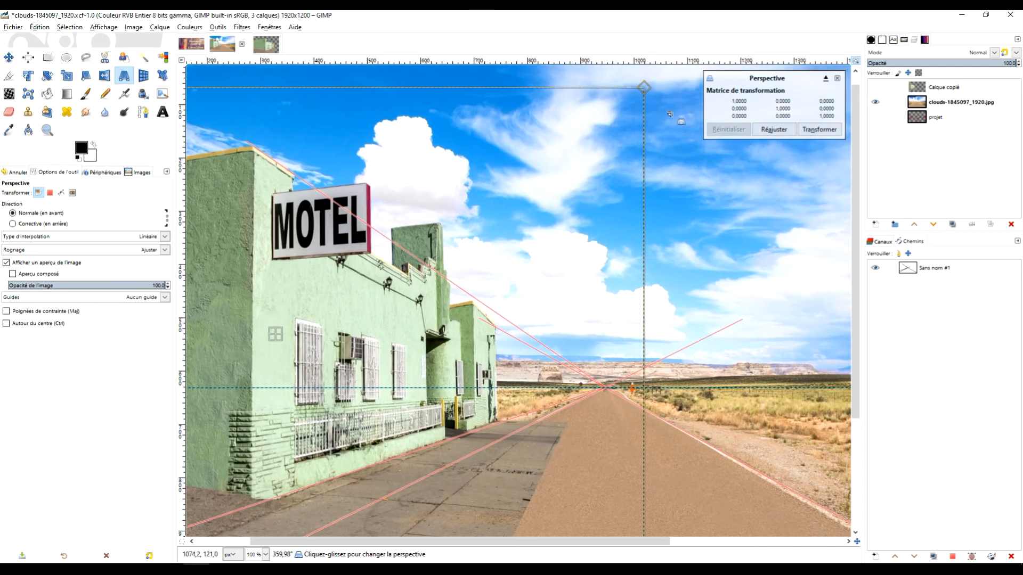
pyautogui.moveTo(658, 95)
pyautogui.mouseDown()
pyautogui.moveTo(654, 83)
pyautogui.moveTo(659, 96)
pyautogui.mouseUp()
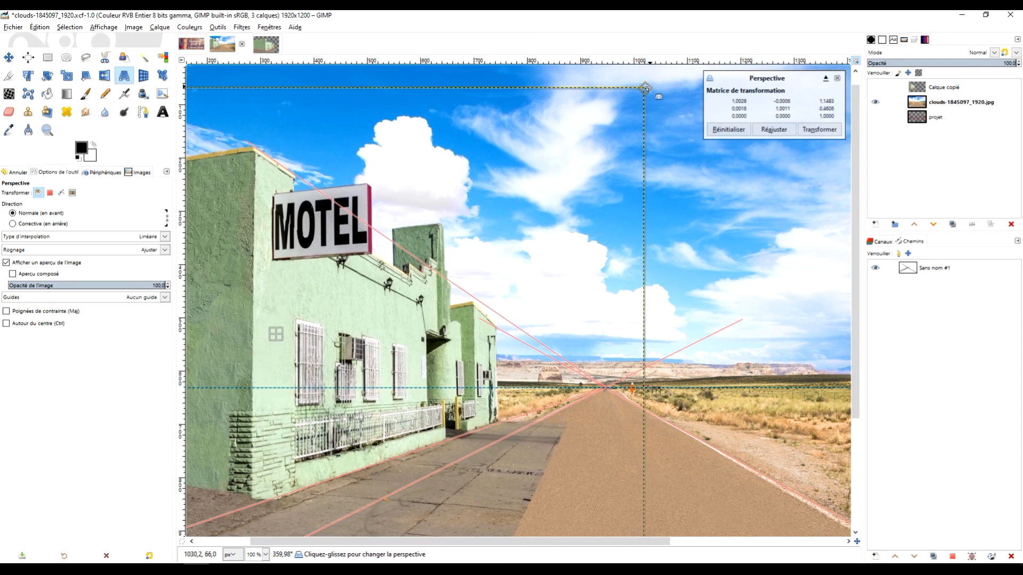
# - Reset the motel layer's perspective adjustment and close the transformation by applying it
pyautogui.scroll(-5, 684, 327)
pyautogui.hscroll(-1, 684, 328)
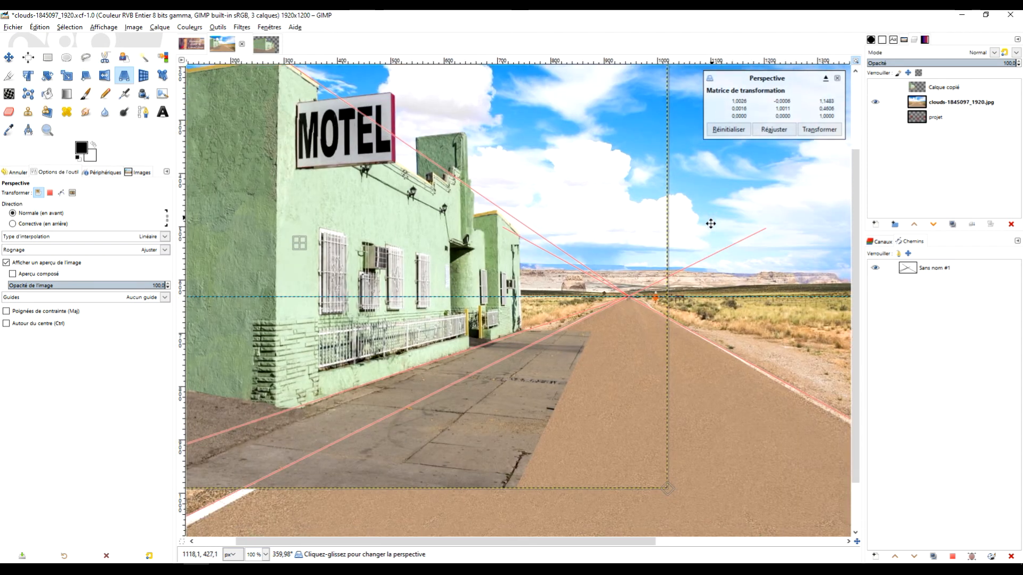
pyautogui.click(728, 129)
pyautogui.moveTo(733, 347); pyautogui.dragTo(741, 408)
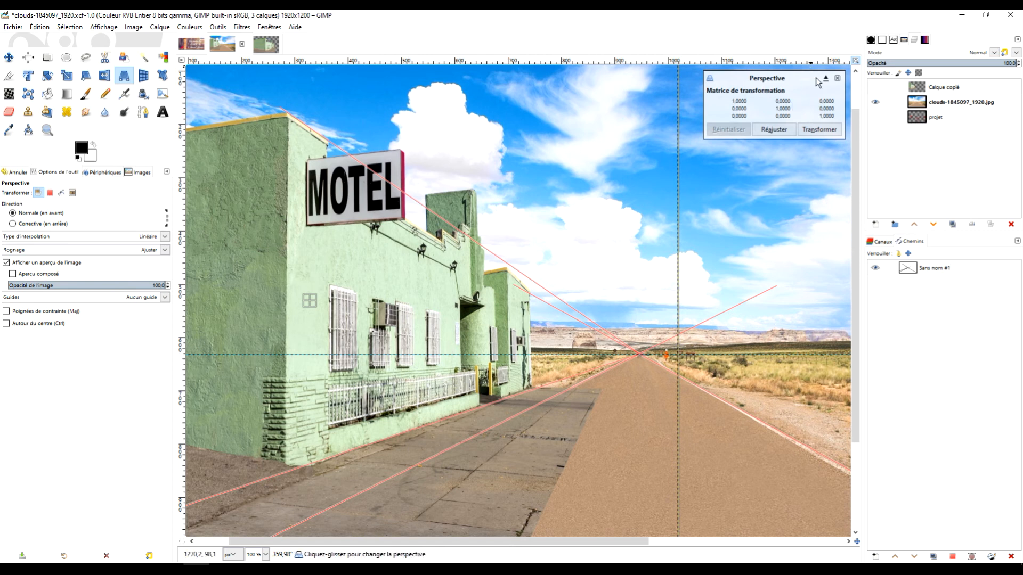
pyautogui.click(817, 130)
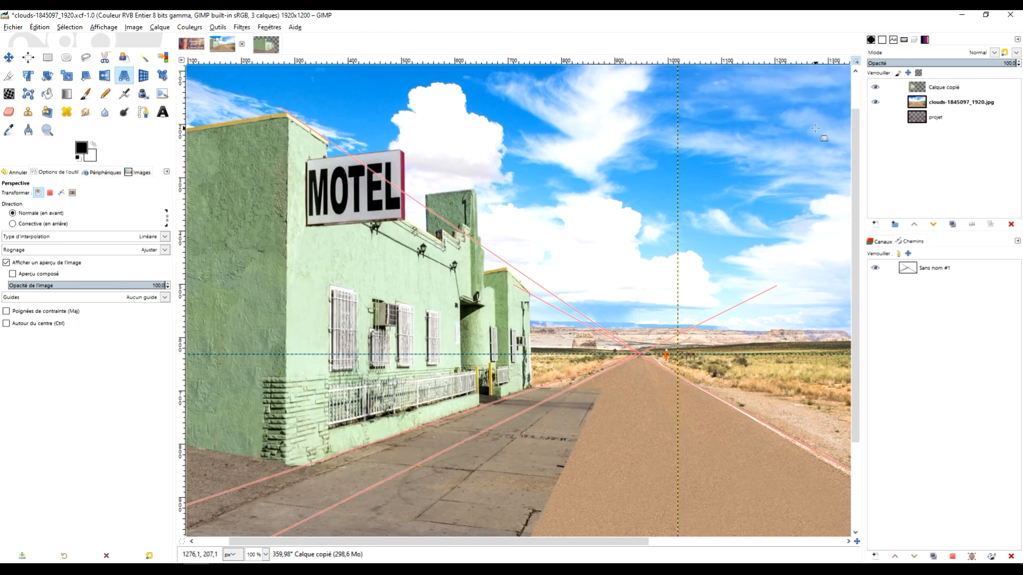
# - Add a layer mask to the motel layer, initialized to white (full opacity)
pyautogui.scroll(-1, 597, 187)
pyautogui.moveTo(598, 187); pyautogui.dragTo(606, 225)
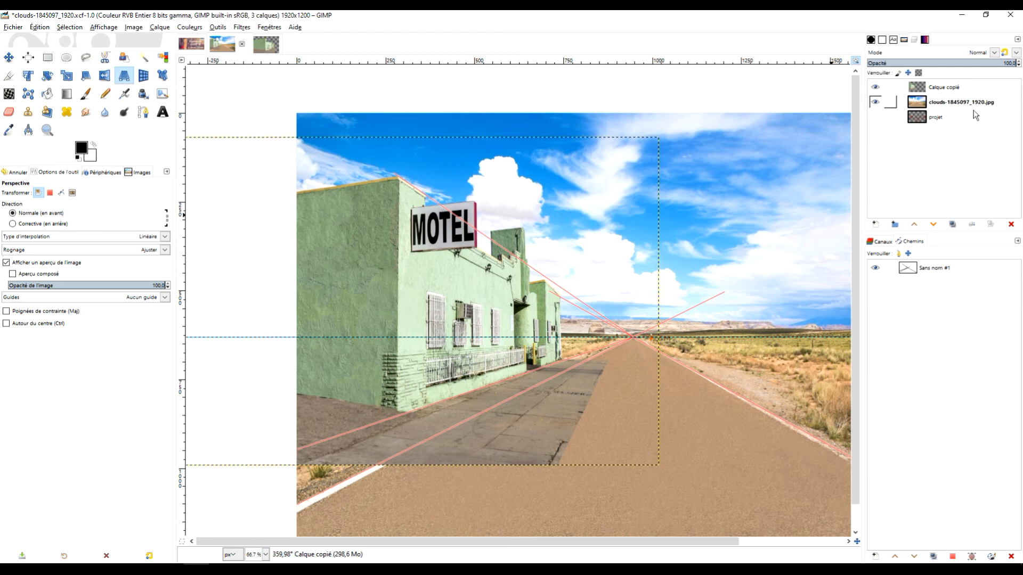
pyautogui.rightClick(918, 90)
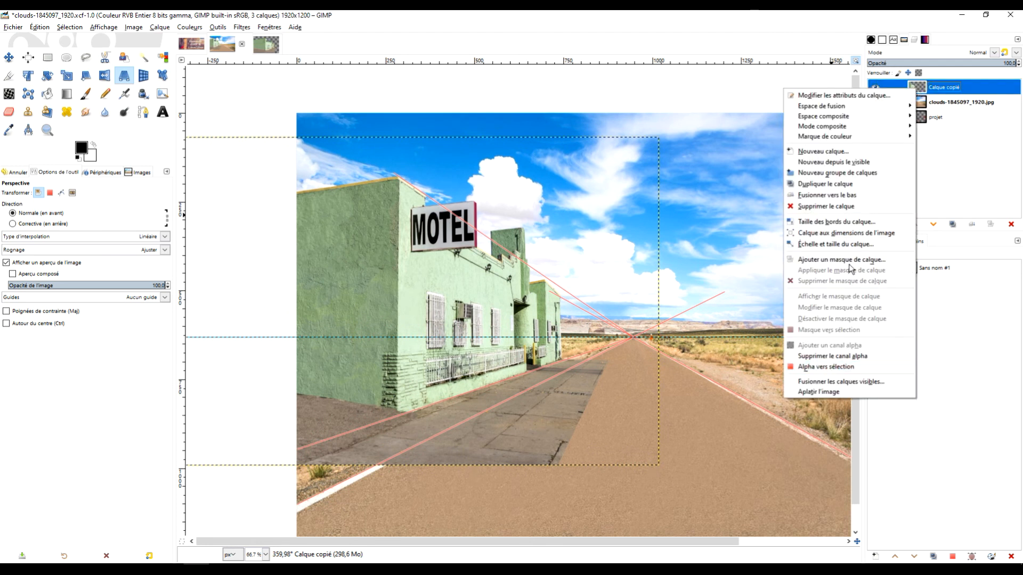
pyautogui.click(842, 259)
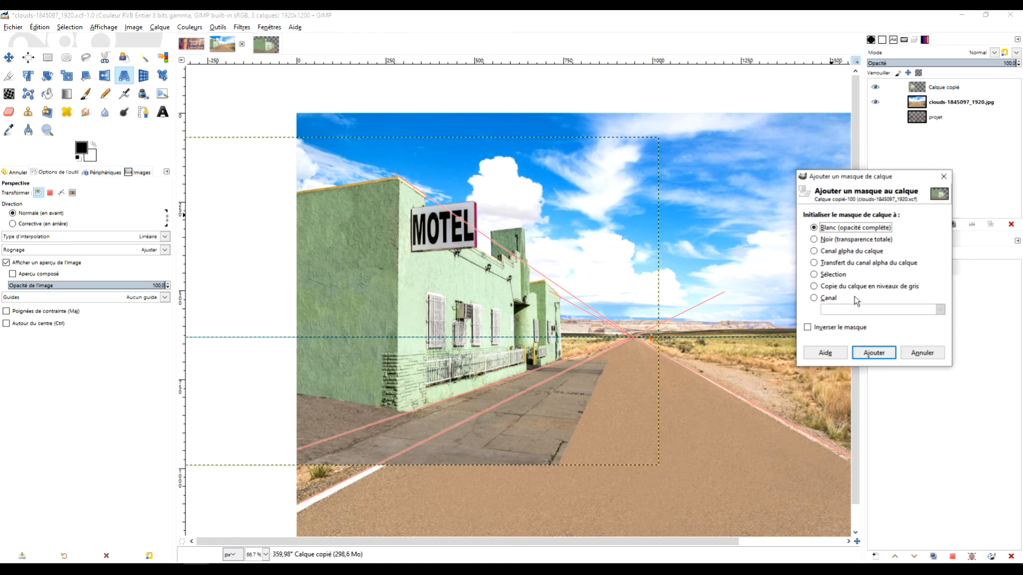
pyautogui.click(874, 352)
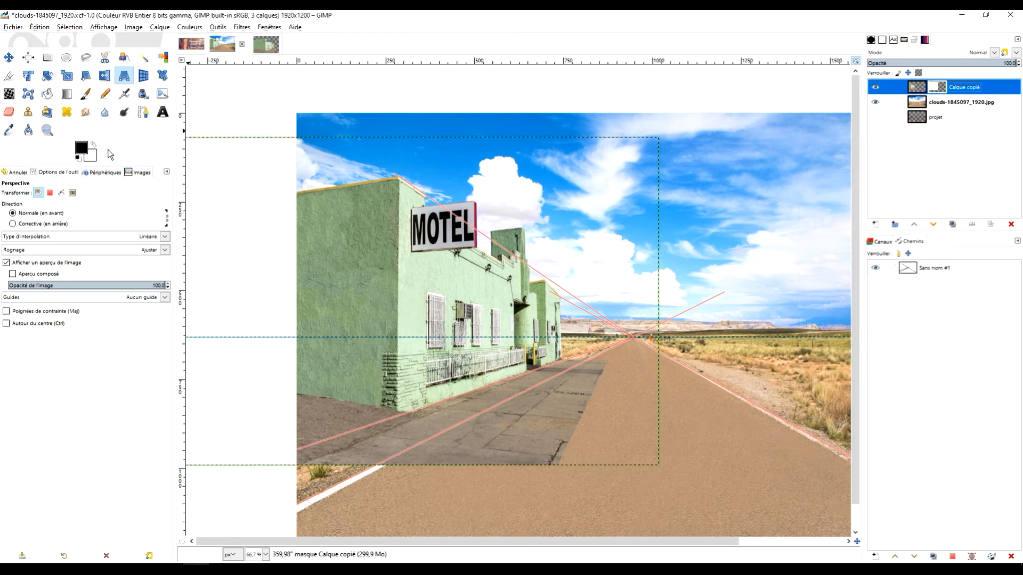
# - Outline the motel pavement overlapping the road with Free Select, from the left white line through the vanishing point and around below the layer
pyautogui.click(86, 57)
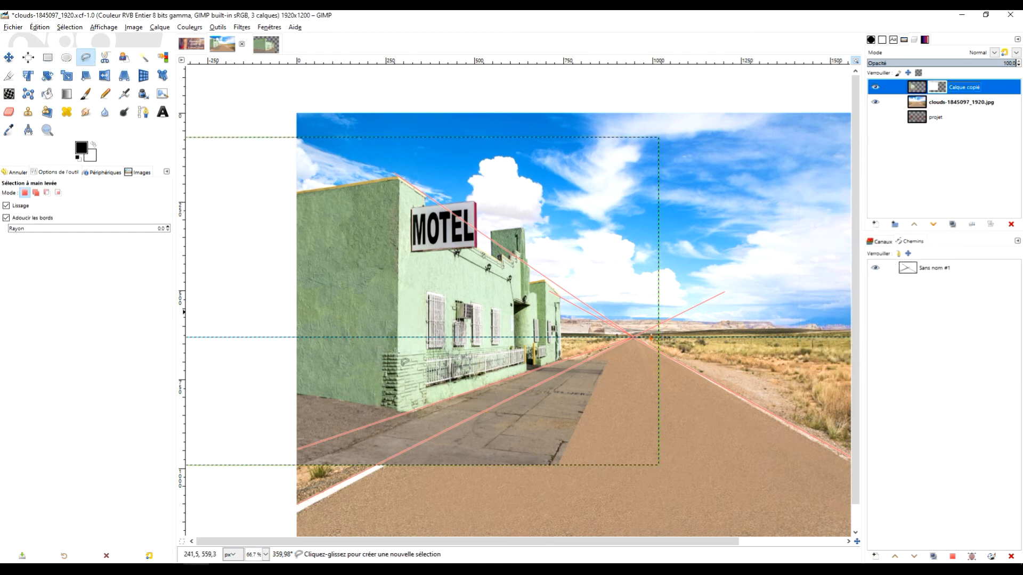
pyautogui.click(371, 468)
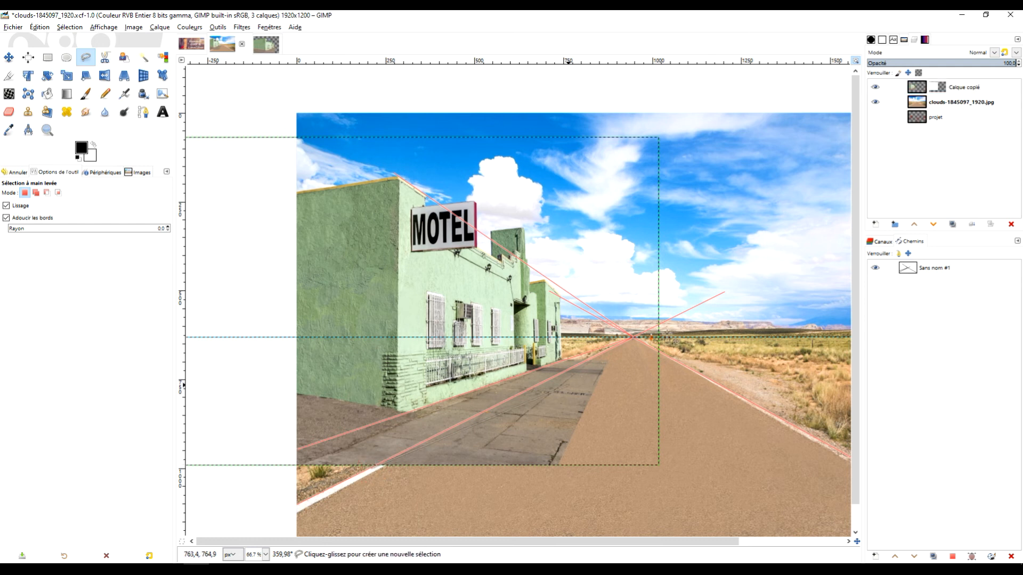
pyautogui.click(676, 315)
pyautogui.click(672, 494)
pyautogui.click(414, 505)
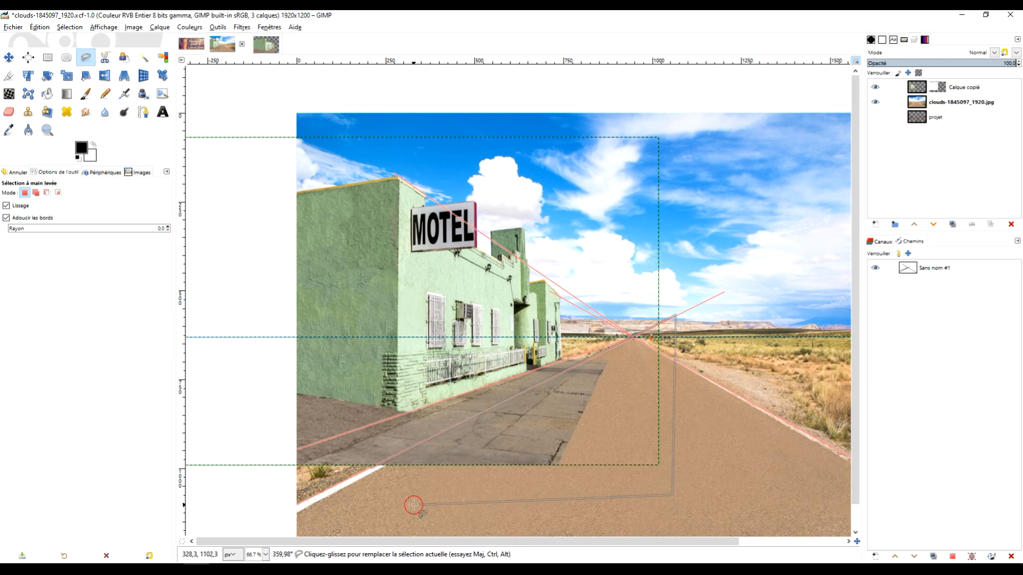
pyautogui.click(372, 470)
pyautogui.click(959, 87)
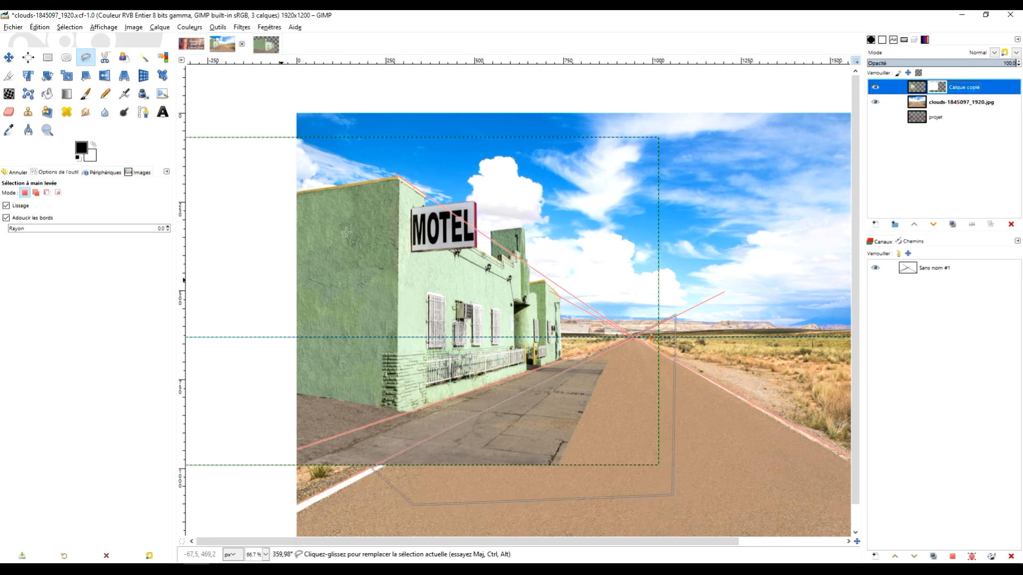
pyautogui.press('Return')
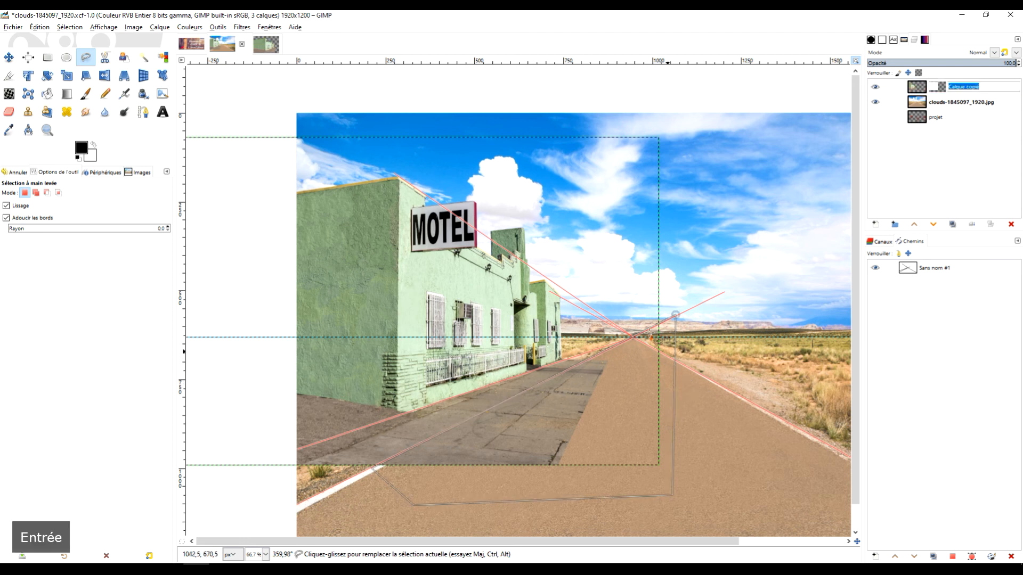
# - Fill the outlined road area on the motel layer's mask with the black foreground colour
pyautogui.click(39, 26)
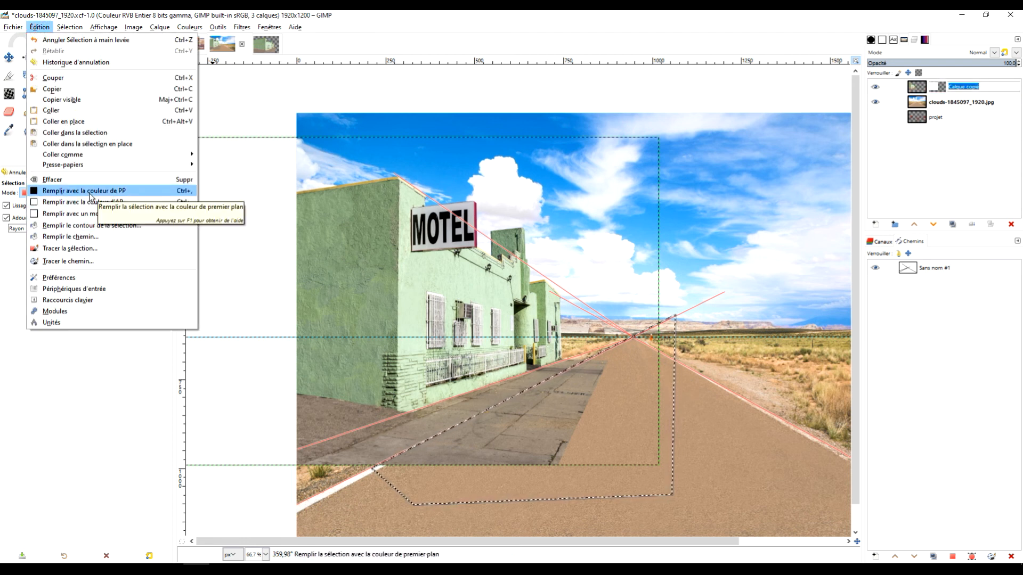
pyautogui.click(965, 90)
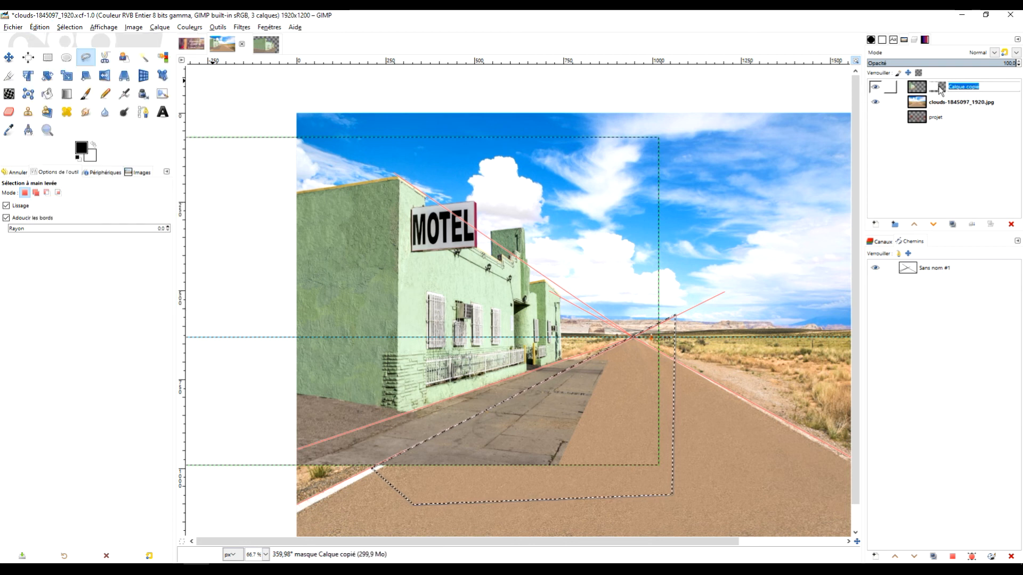
pyautogui.press('Return')
pyautogui.click(40, 26)
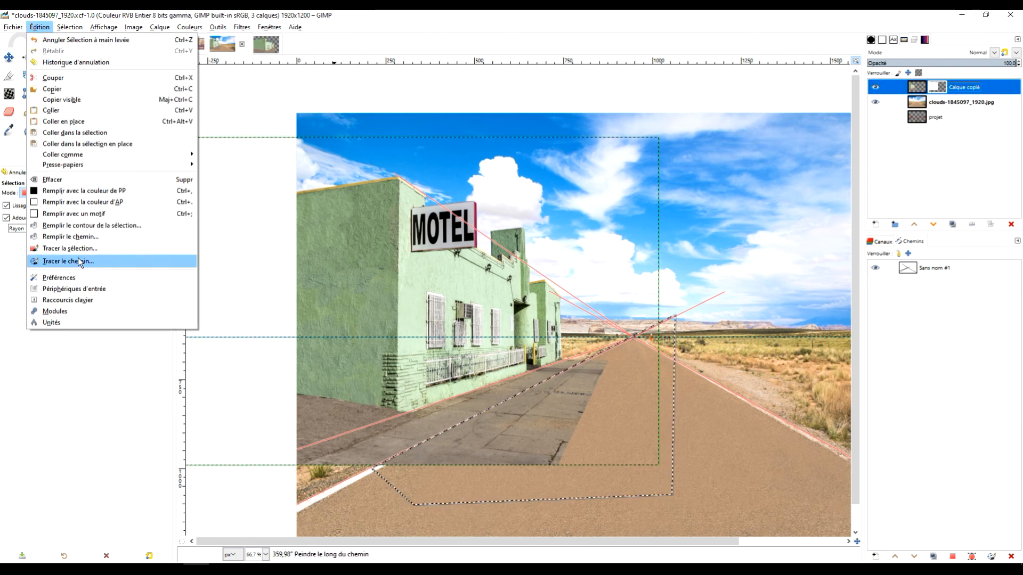
pyautogui.click(101, 190)
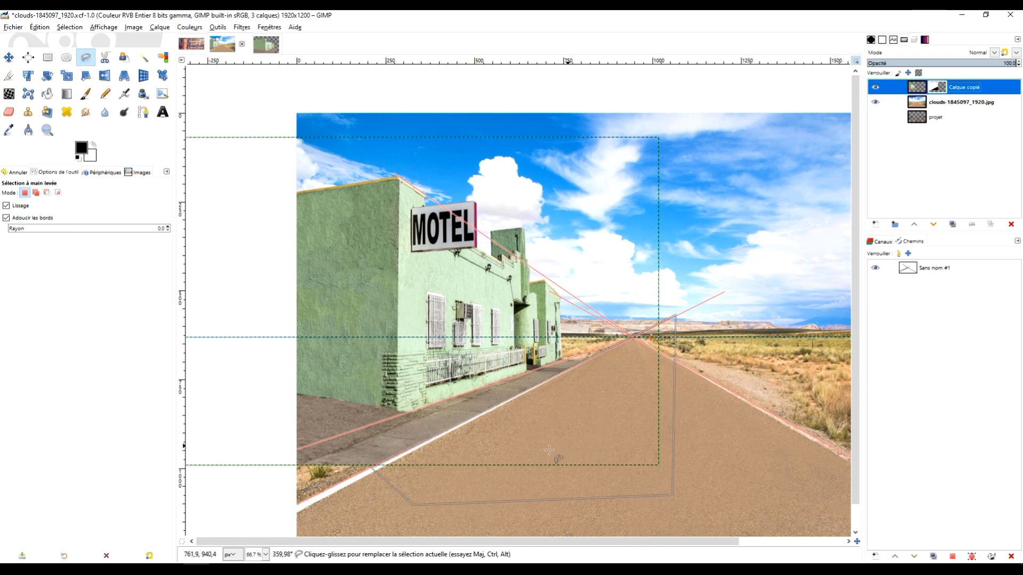
# - Apply the motel layer's mask and enlarge the layer to the image size
pyautogui.scroll(-2, 545, 448)
pyautogui.scroll(2, 532, 430)
pyautogui.moveTo(426, 457); pyautogui.dragTo(460, 445)
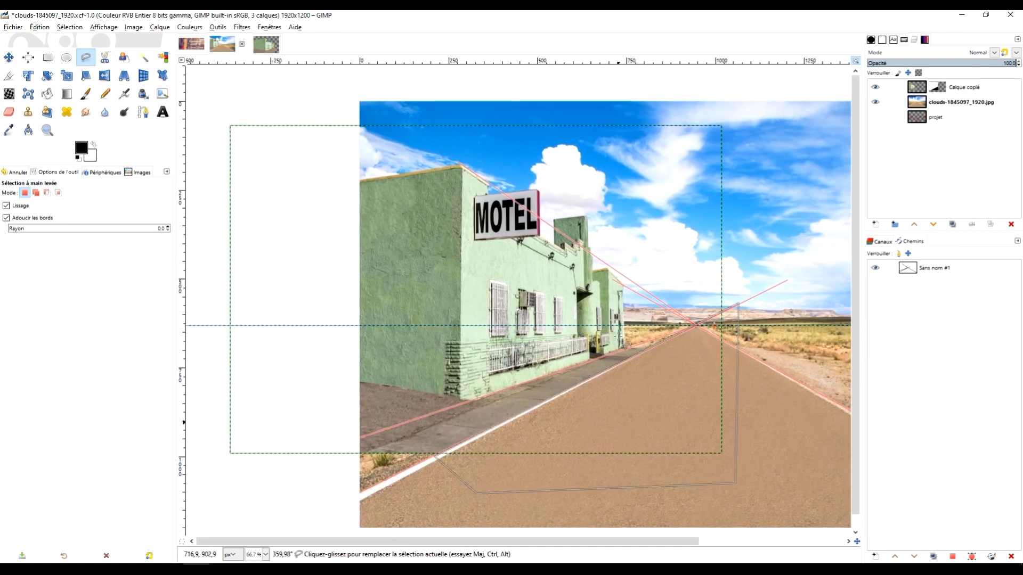
pyautogui.rightClick(917, 89)
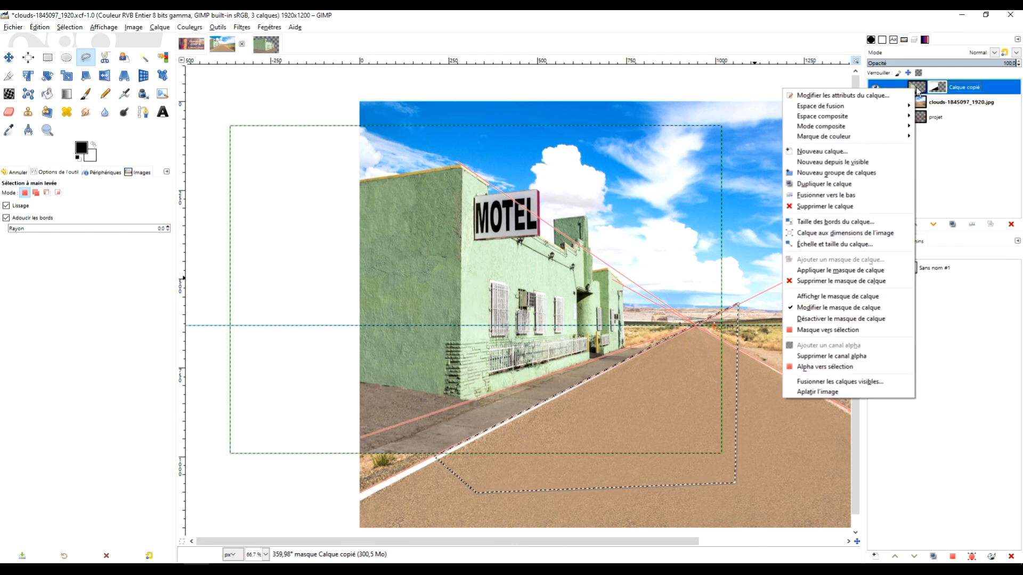
pyautogui.click(854, 271)
pyautogui.rightClick(924, 88)
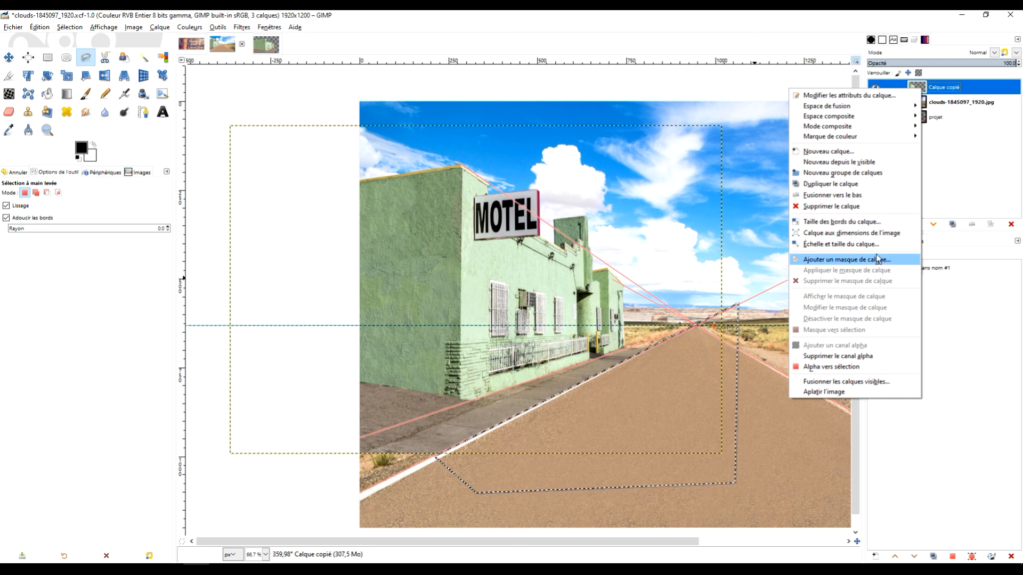
pyautogui.click(880, 233)
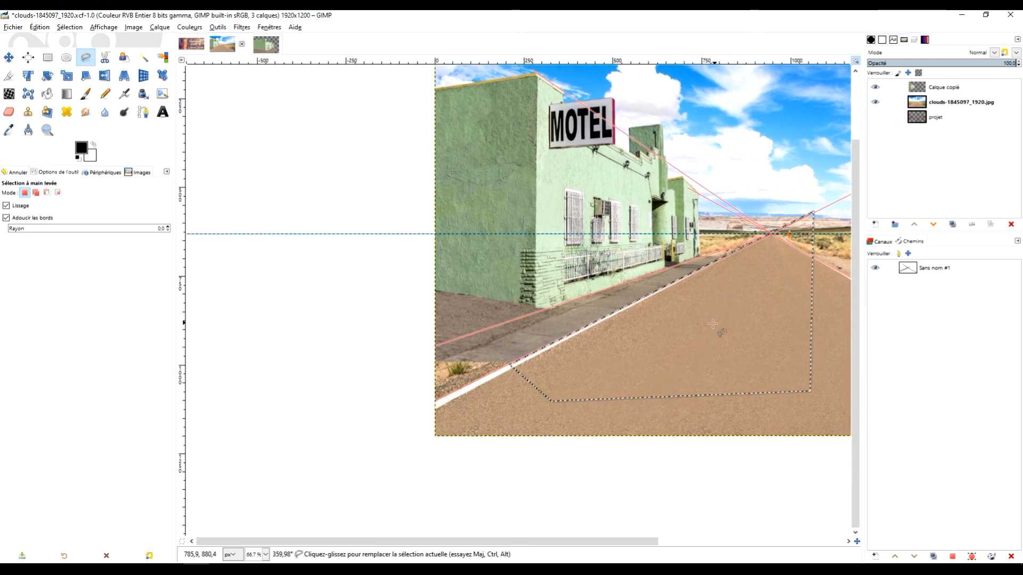
# - Clear the selection and set up the Clone tool with brush size 72 and nearly full opacity
pyautogui.click(47, 57)
pyautogui.click(317, 411)
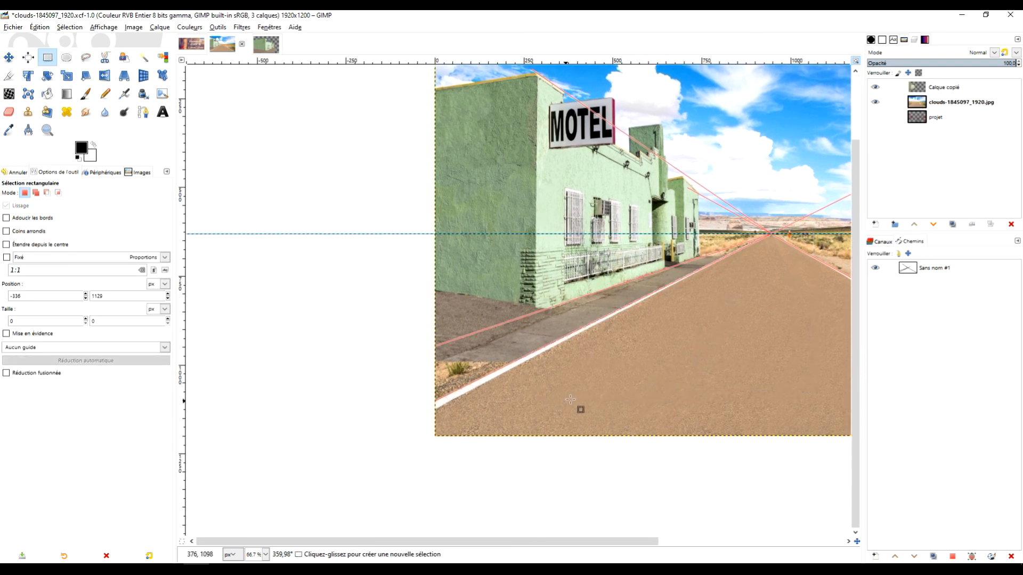
pyautogui.keyDown('ctrl'); pyautogui.scroll(2, 522, 407); pyautogui.keyUp('ctrl')
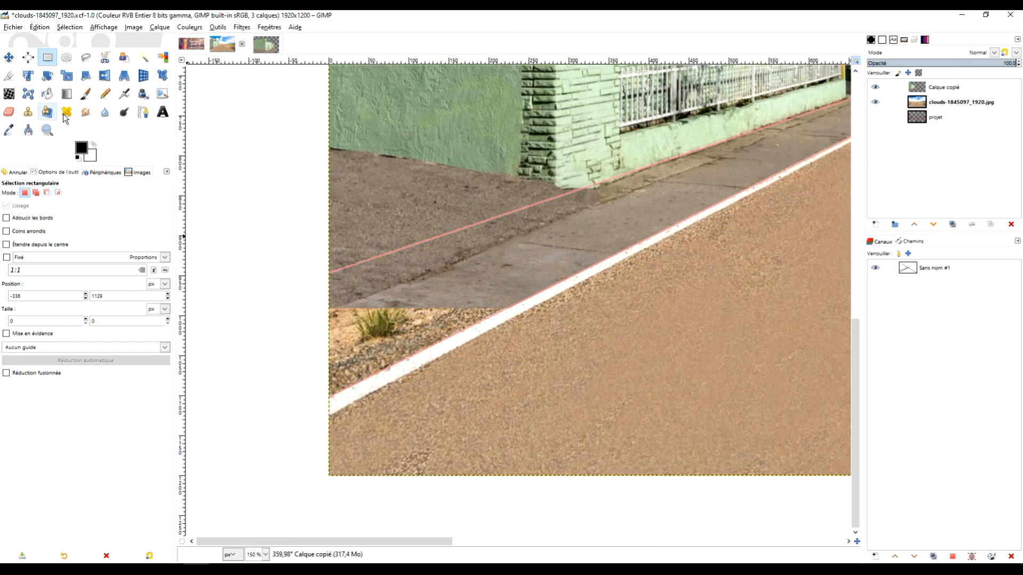
pyautogui.click(28, 112)
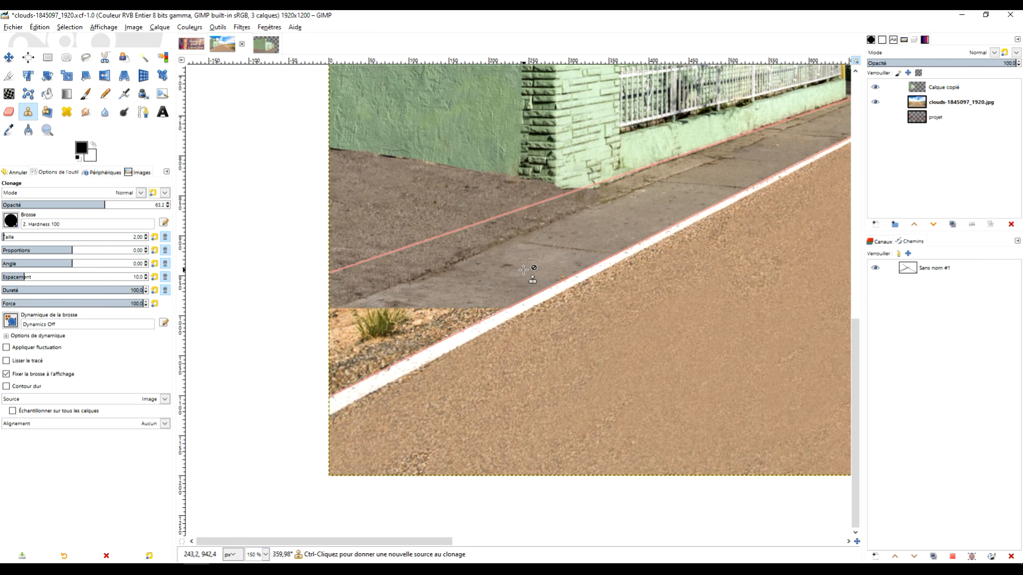
pyautogui.click(16, 238)
pyautogui.moveTo(120, 204); pyautogui.dragTo(155, 205)
pyautogui.click(31, 236)
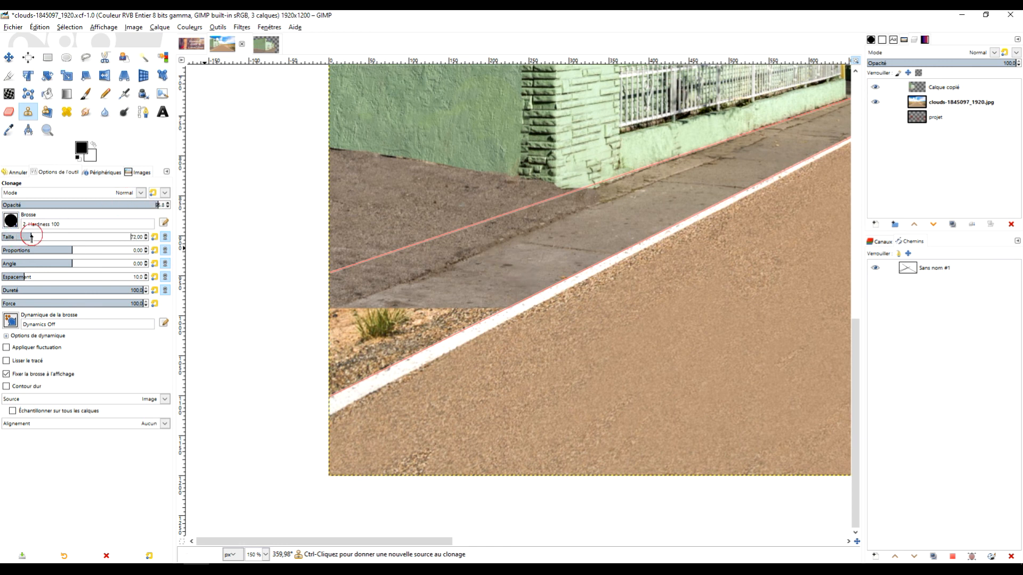
# - Clone the grey motel pavement over the leftover grass and gravel patch beside the road's left white line, undoing the last stray stroke
pyautogui.keyDown('ctrl'); pyautogui.click(516, 267); pyautogui.keyUp('ctrl')
pyautogui.moveTo(439, 322)
pyautogui.mouseDown()
pyautogui.moveTo(370, 345)
pyautogui.moveTo(386, 323)
pyautogui.moveTo(347, 334)
pyautogui.moveTo(391, 314)
pyautogui.moveTo(341, 325)
pyautogui.mouseUp()
pyautogui.moveTo(472, 303)
pyautogui.mouseDown()
pyautogui.moveTo(333, 367)
pyautogui.moveTo(343, 343)
pyautogui.moveTo(335, 354)
pyautogui.mouseUp()
pyautogui.hotkey('ctrl', 'z')
# - Hide the perspective-line path and remove all guides from the image
pyautogui.scroll(-2, 618, 293)
pyautogui.moveTo(740, 254)
pyautogui.mouseDown()
pyautogui.moveTo(564, 422)
pyautogui.moveTo(562, 440)
pyautogui.mouseUp()
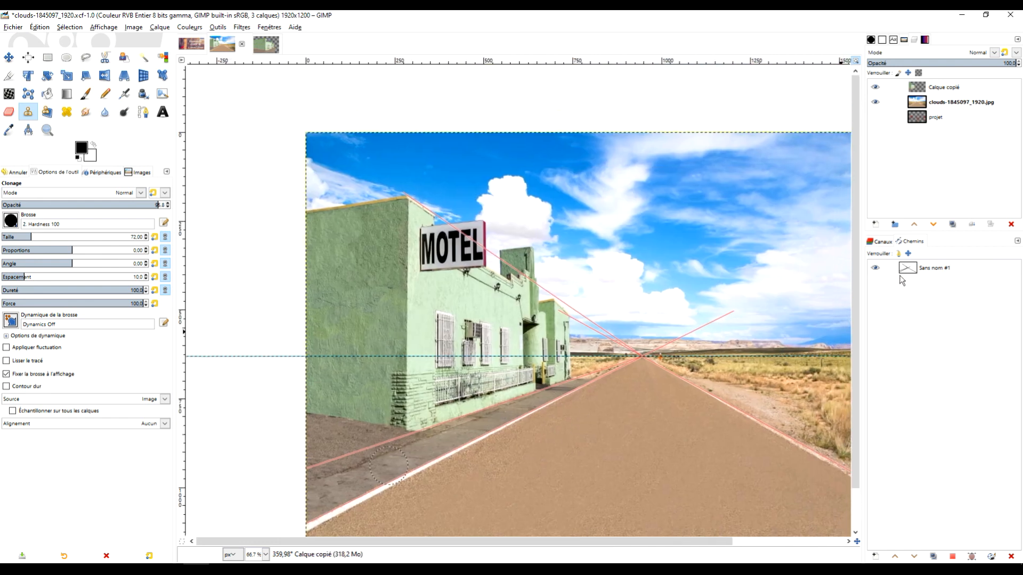
pyautogui.click(877, 270)
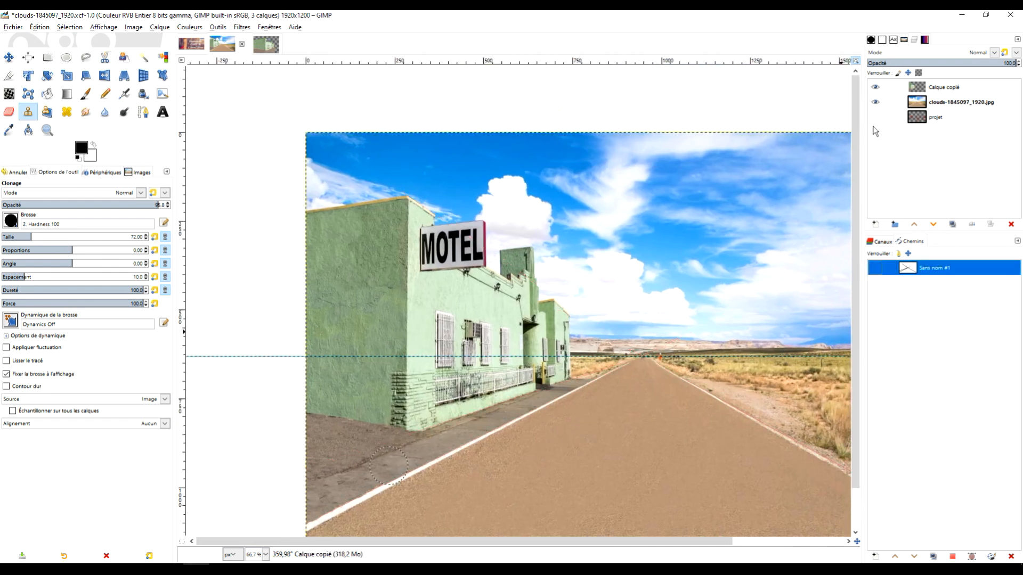
pyautogui.click(136, 28)
pyautogui.click(160, 27)
pyautogui.click(134, 29)
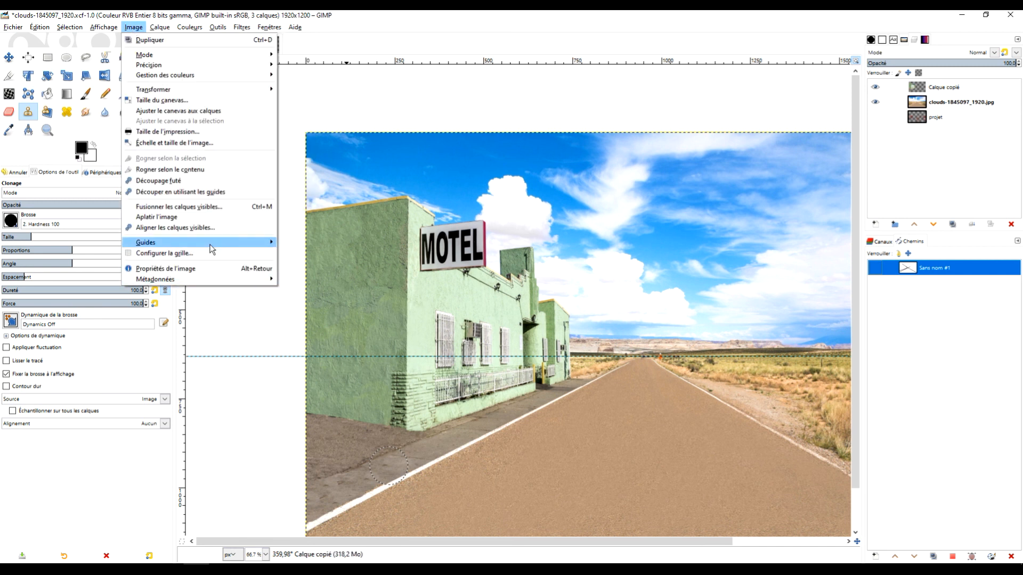
pyautogui.moveTo(213, 244)
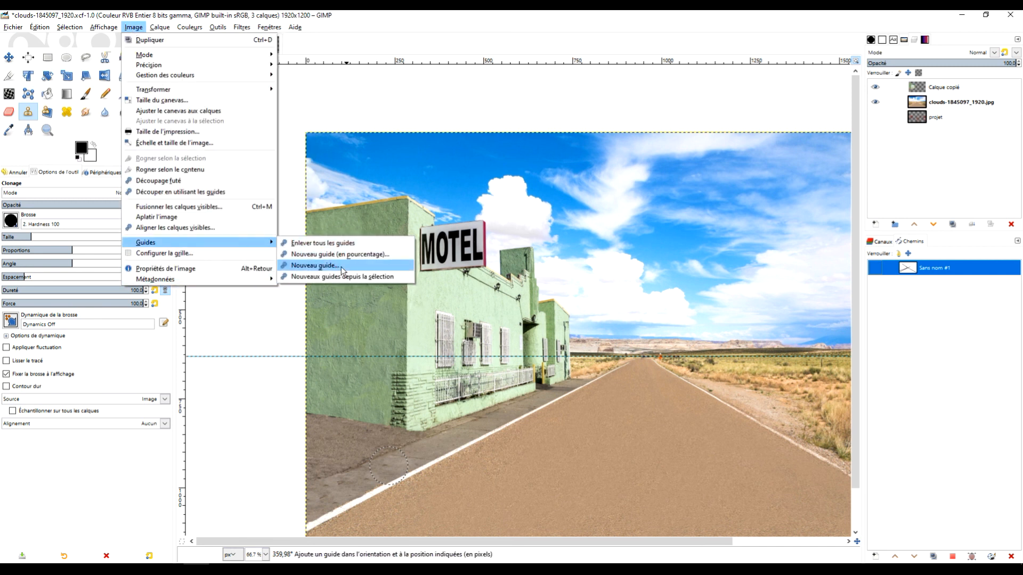
pyautogui.click(323, 243)
# - Check the motel composite at different magnifications, switch to Rectangle Select and save the project file
pyautogui.scroll(-1, 719, 406)
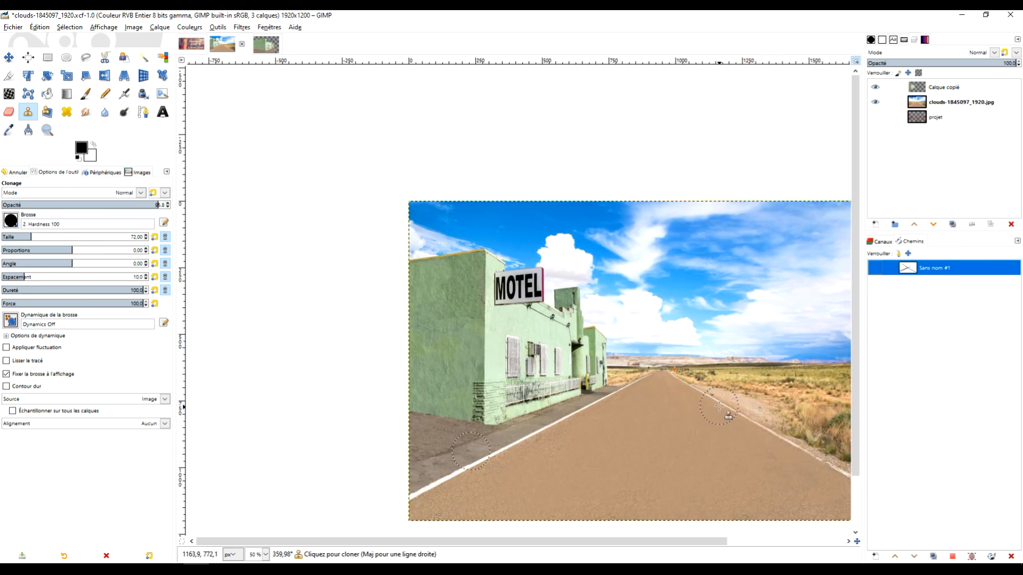
pyautogui.scroll(2, 623, 426)
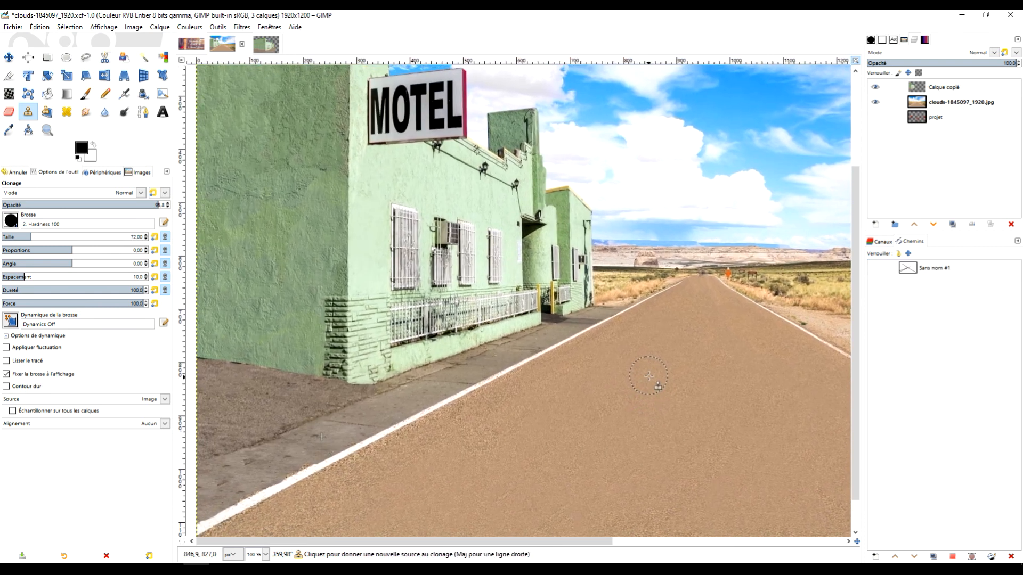
pyautogui.scroll(-2, 649, 375)
pyautogui.scroll(1, 647, 375)
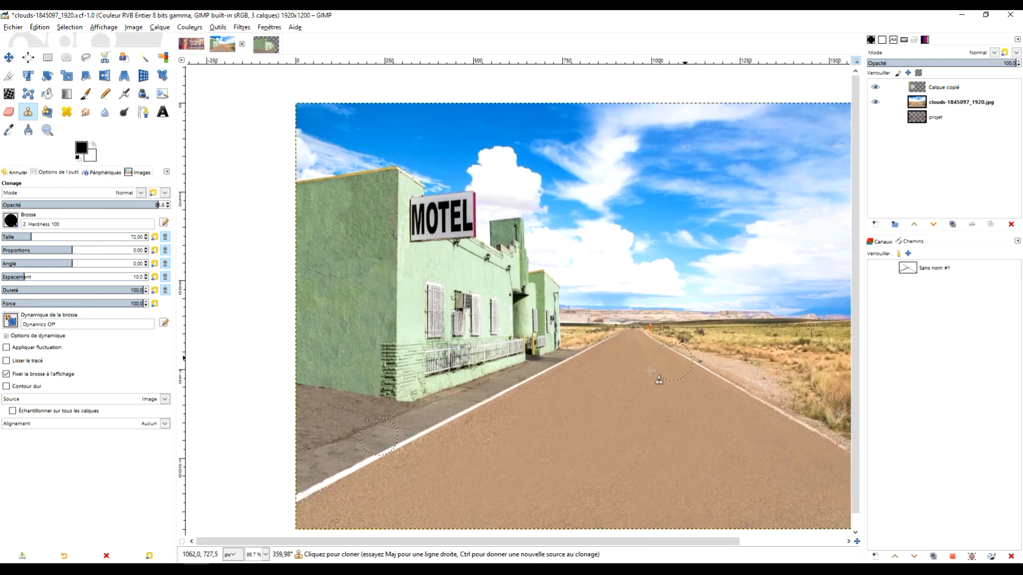
pyautogui.click(48, 58)
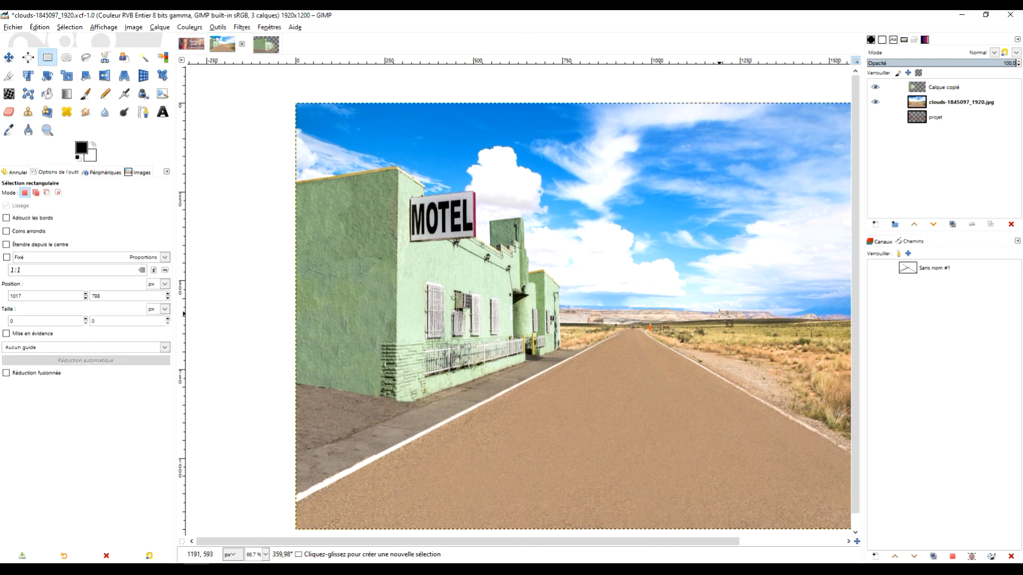
pyautogui.hotkey('ctrl', 's')
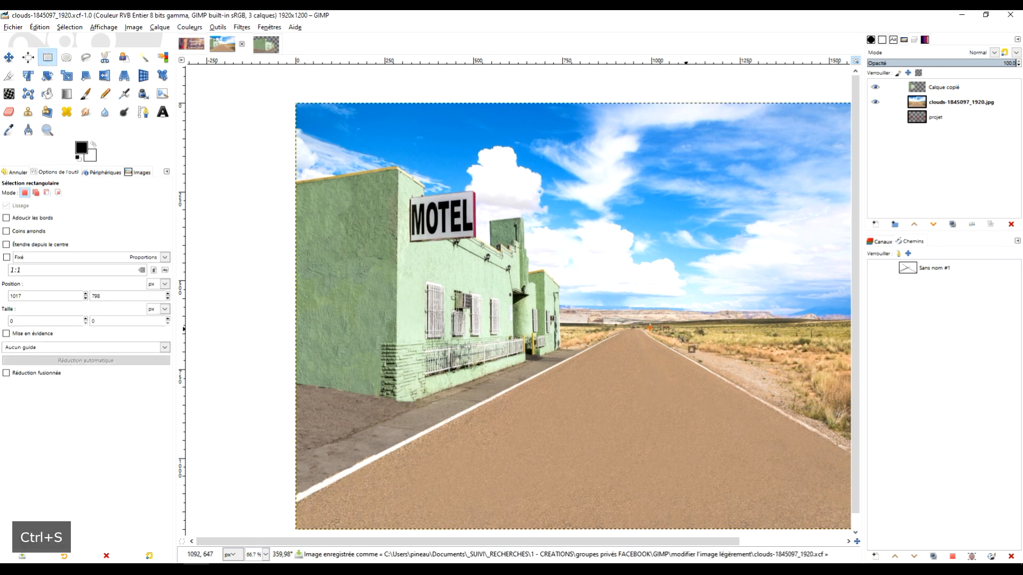